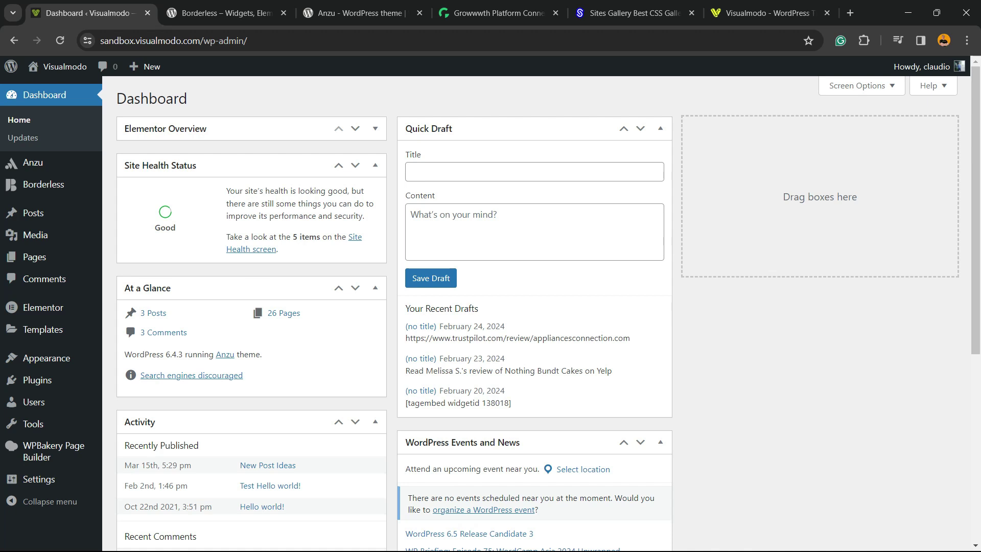
- Visit the live site and examine the Plant Store home page from its header down to the footer
{"action": "mouse_move", "coordinate": [58, 66]}
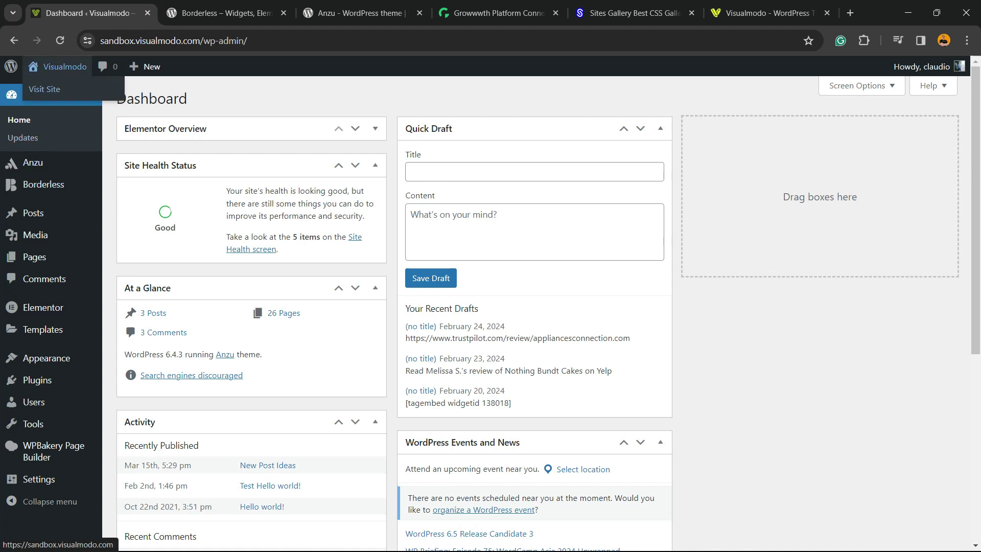
{"action": "left_click", "coordinate": [44, 89]}
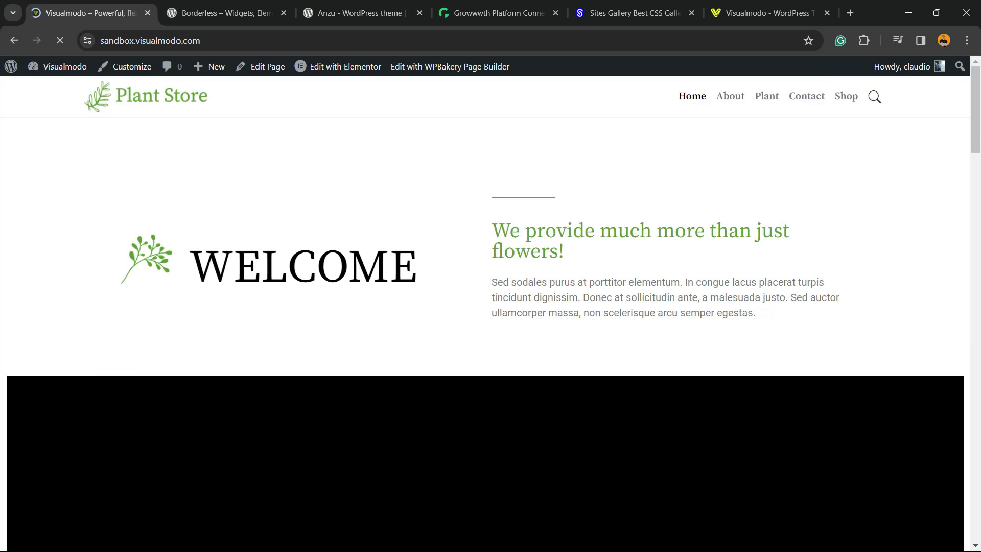
{"action": "scroll", "coordinate": [486, 312], "scroll_direction": "down", "scroll_amount": 8}
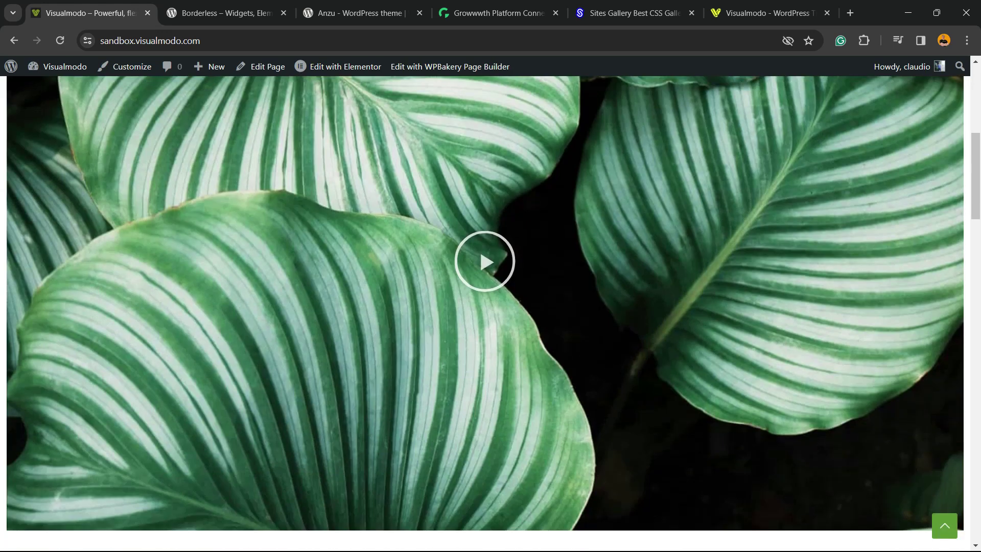
{"action": "scroll", "coordinate": [486, 312], "scroll_direction": "down", "scroll_amount": 12}
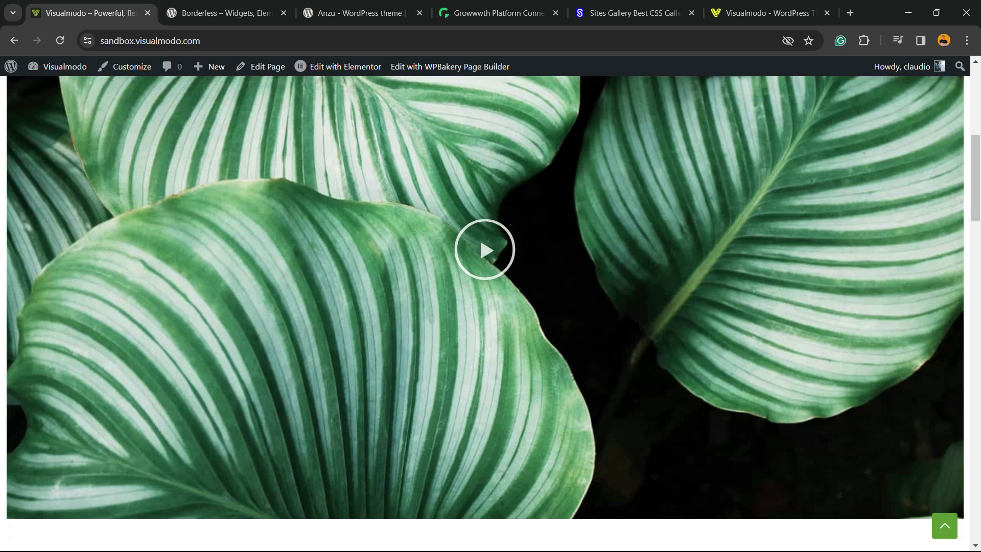
{"action": "scroll", "coordinate": [485, 313], "scroll_direction": "down", "scroll_amount": 15}
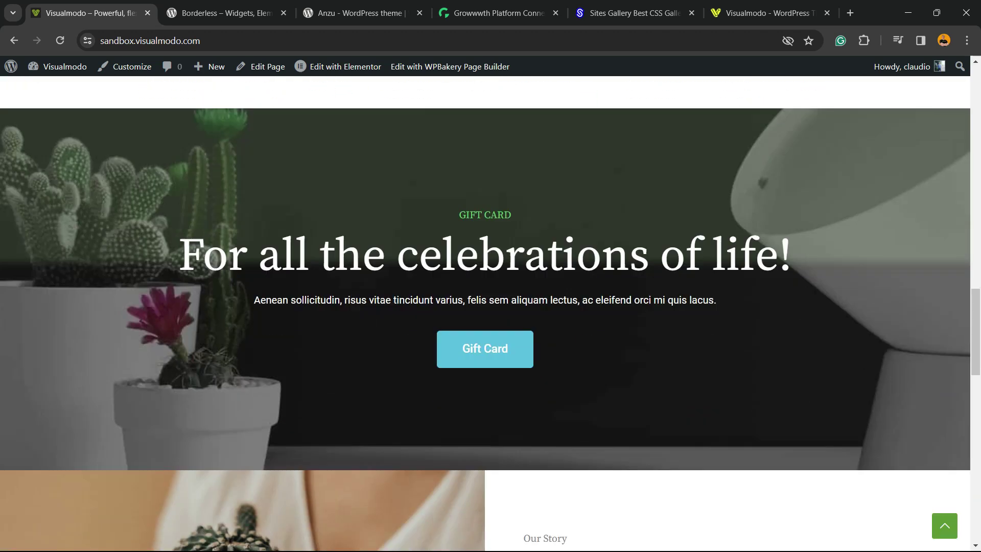
{"action": "scroll", "coordinate": [485, 312], "scroll_direction": "down", "scroll_amount": 5}
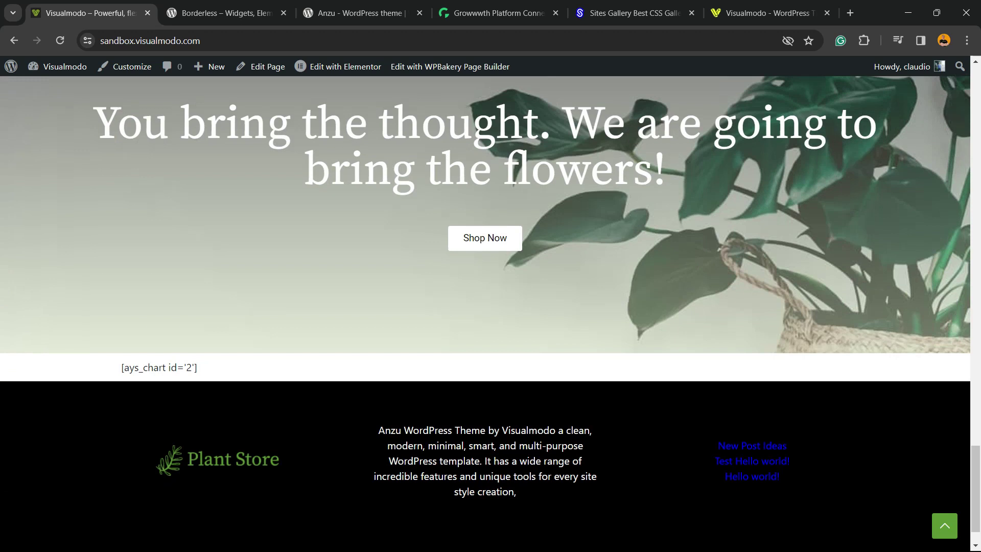
{"action": "scroll", "coordinate": [485, 312], "scroll_direction": "up", "scroll_amount": 10}
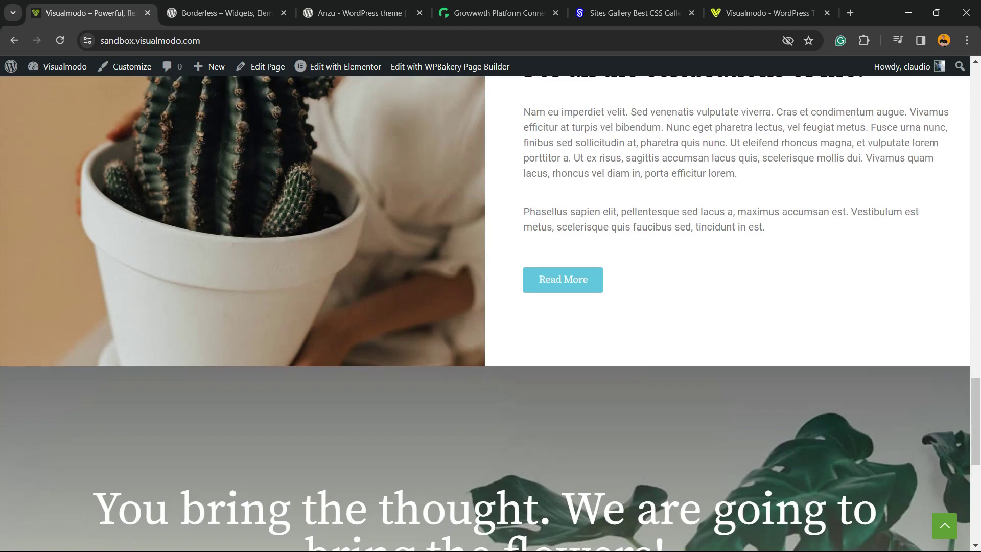
{"action": "scroll", "coordinate": [485, 311], "scroll_direction": "up", "scroll_amount": 12}
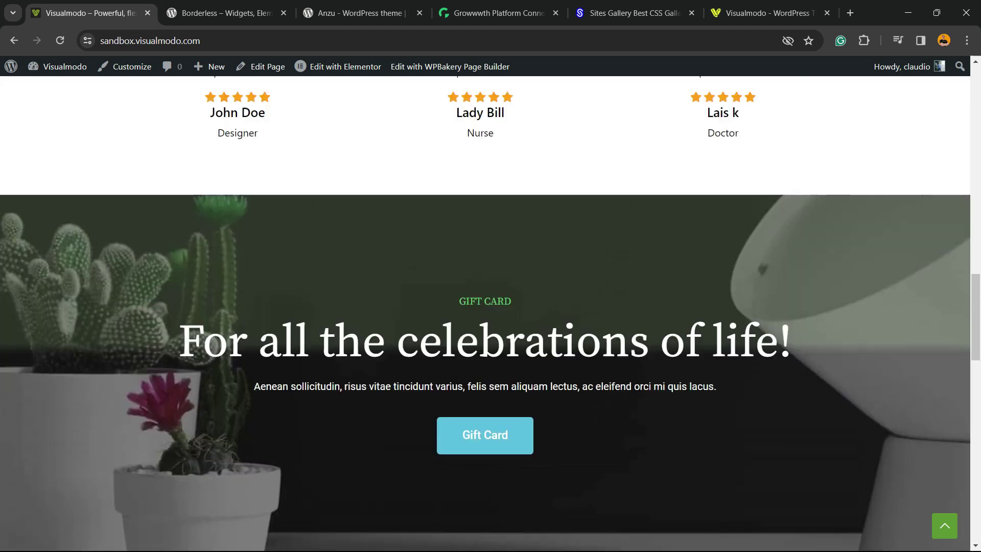
{"action": "scroll", "coordinate": [485, 312], "scroll_direction": "up", "scroll_amount": 10}
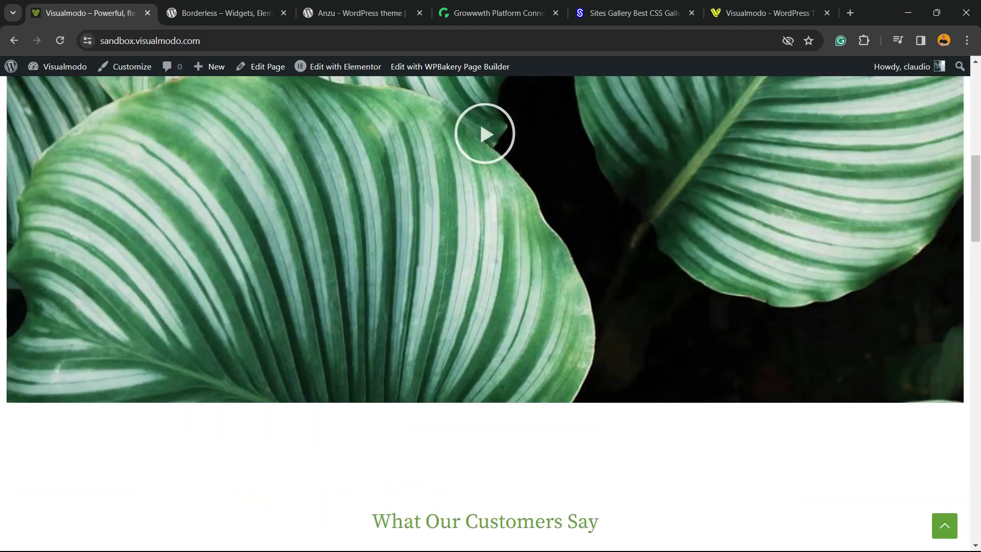
{"action": "scroll", "coordinate": [486, 311], "scroll_direction": "up", "scroll_amount": 5}
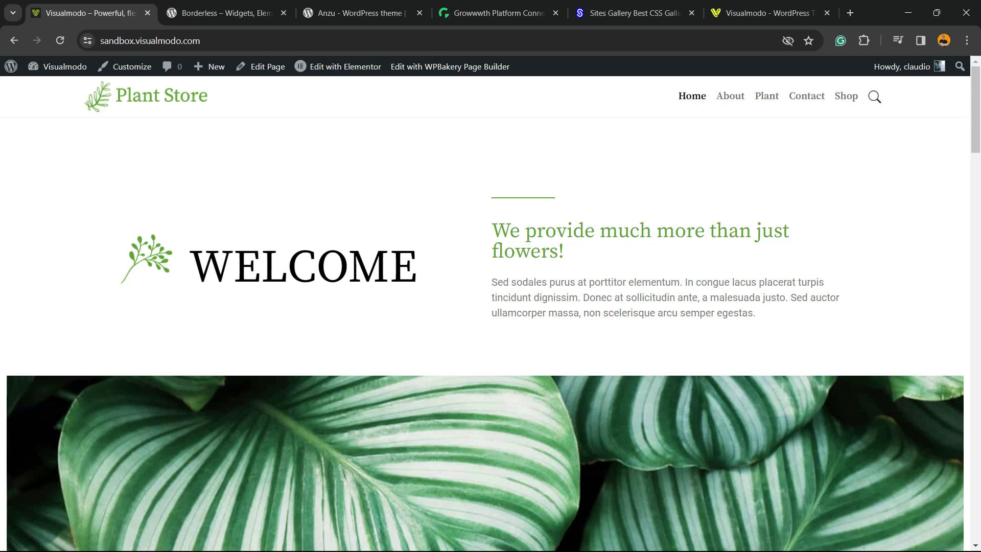
{"action": "scroll", "coordinate": [485, 312], "scroll_direction": "down", "scroll_amount": 6}
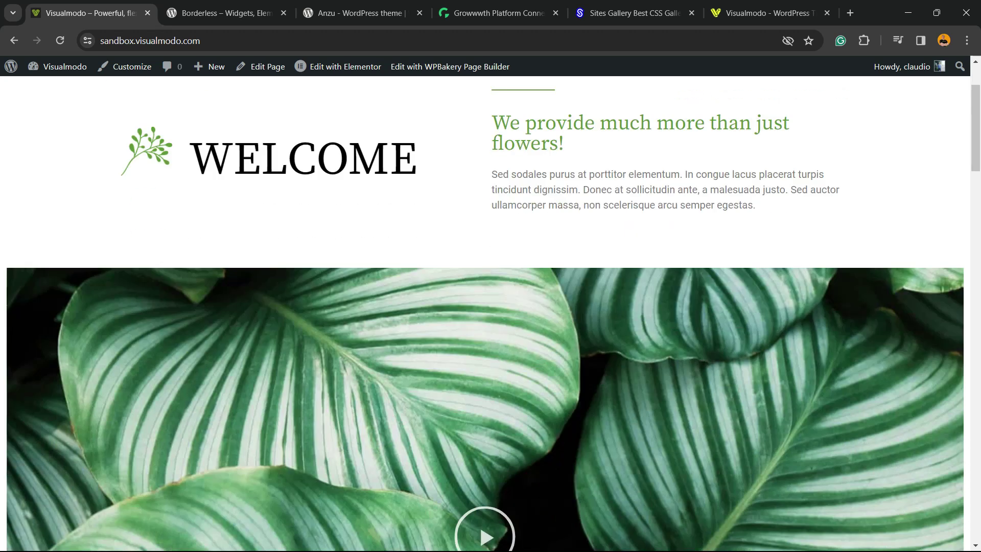
{"action": "scroll", "coordinate": [485, 311], "scroll_direction": "down", "scroll_amount": 8}
{"action": "scroll", "coordinate": [485, 311], "scroll_direction": "down", "scroll_amount": 5}
{"action": "scroll", "coordinate": [485, 312], "scroll_direction": "up", "scroll_amount": 20}
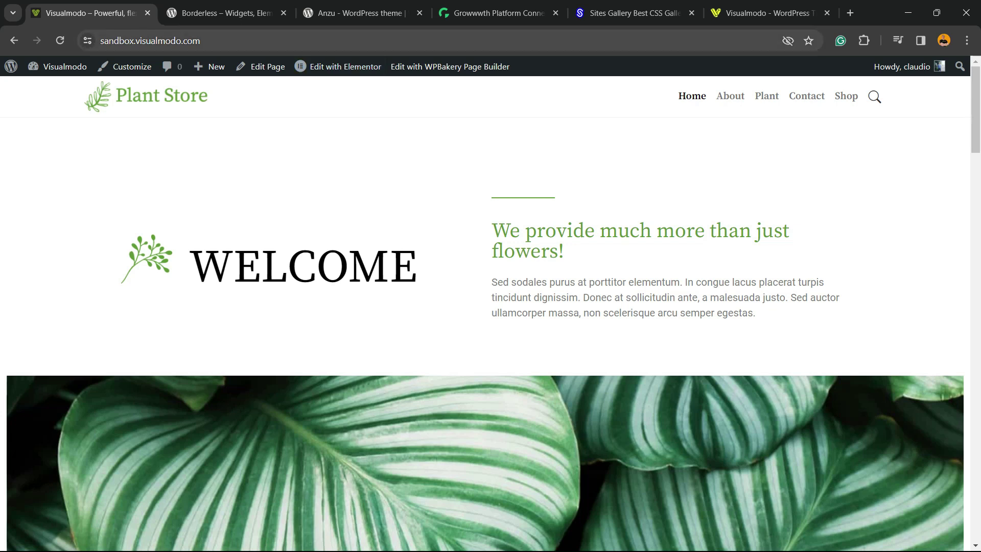
- Open the site's admin dashboard in a separate browser tab and switch to it
{"action": "mouse_move", "coordinate": [338, 67]}
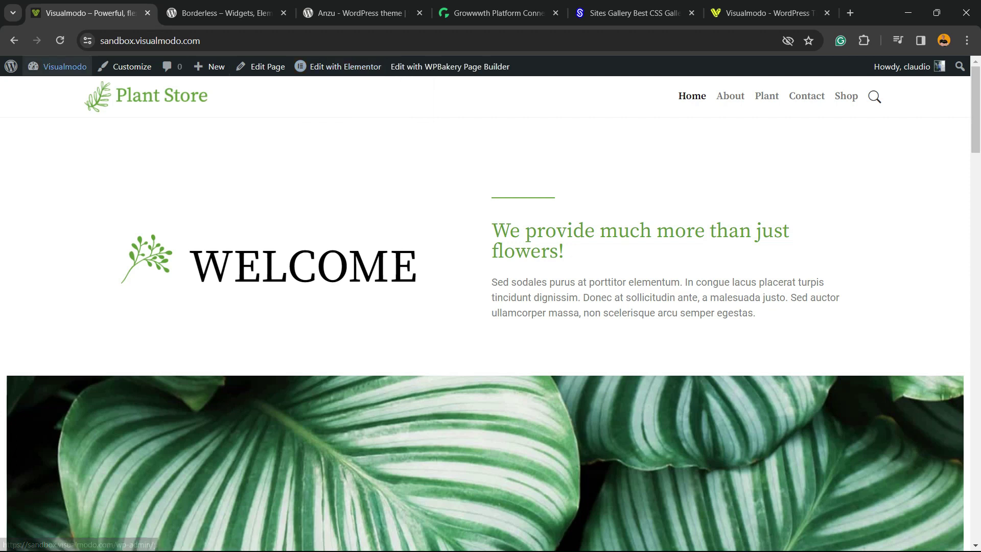
{"action": "mouse_move", "coordinate": [58, 67]}
{"action": "right_click", "coordinate": [58, 88]}
{"action": "left_click", "coordinate": [82, 100]}
{"action": "left_click", "coordinate": [184, 13]}
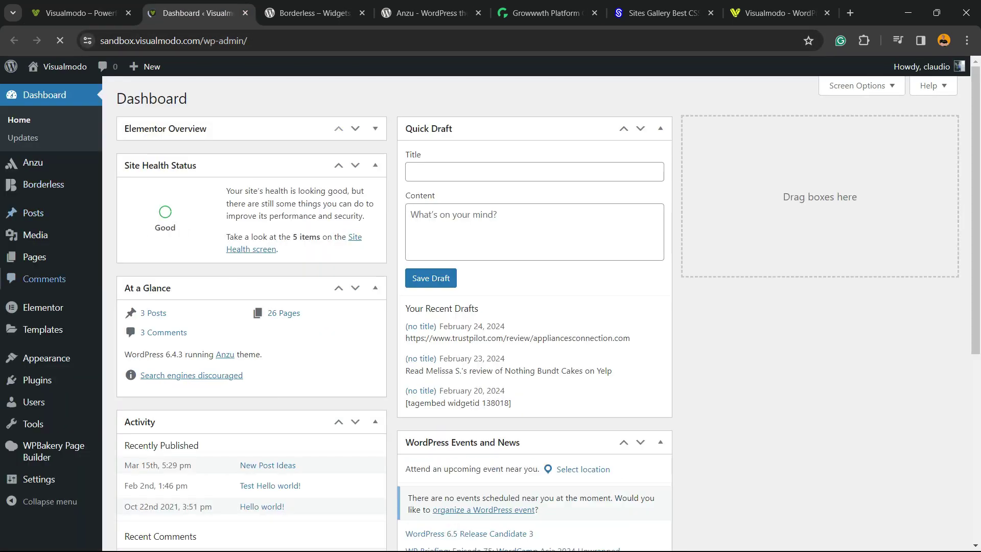
- Go to the page for adding new plugins and search it for "elementor"
{"action": "mouse_move", "coordinate": [37, 380]}
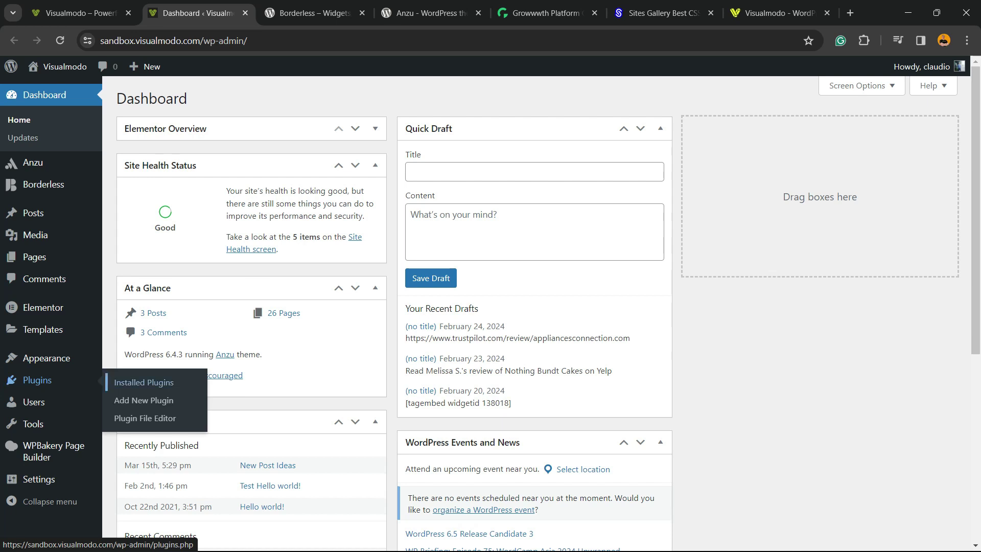
{"action": "key", "text": "super"}
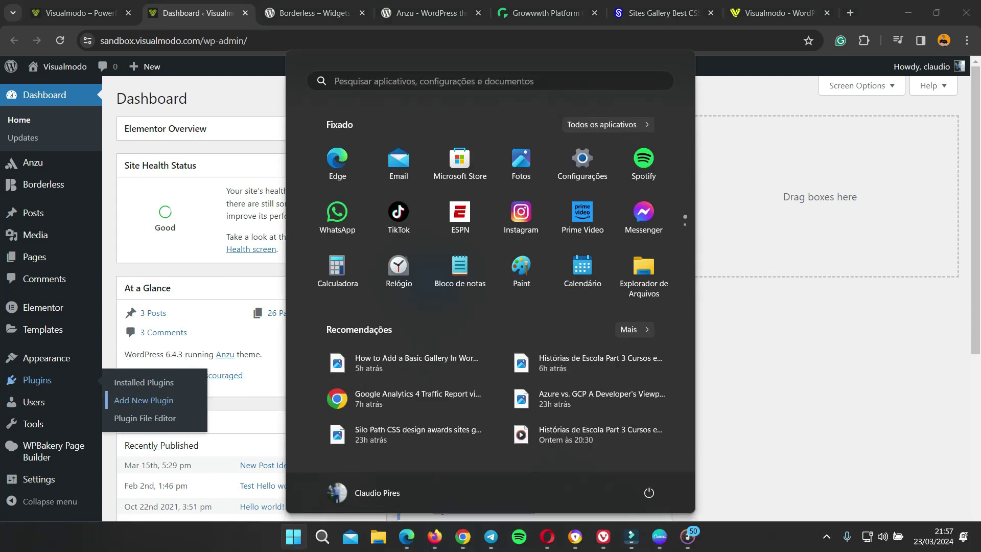
{"action": "left_click", "coordinate": [158, 400]}
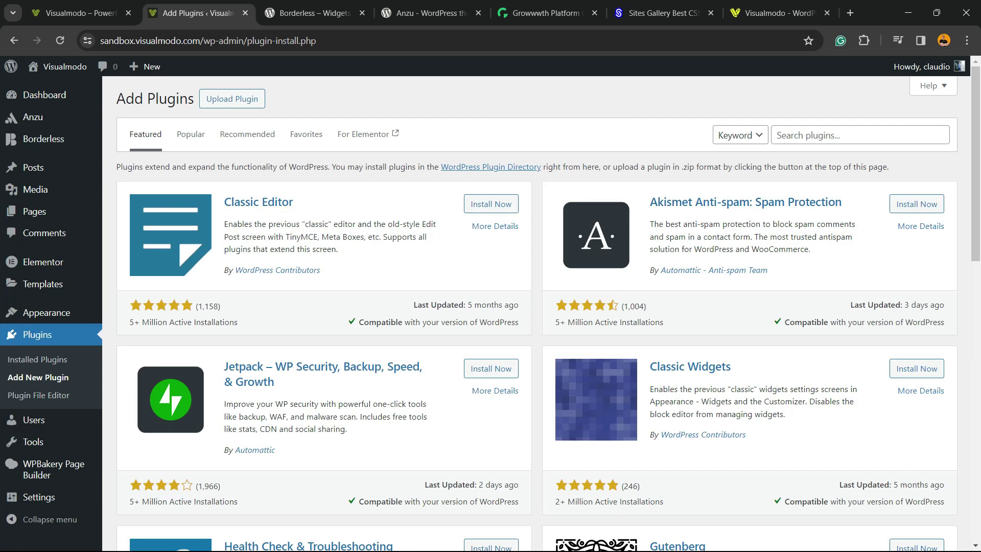
{"action": "left_click", "coordinate": [859, 135]}
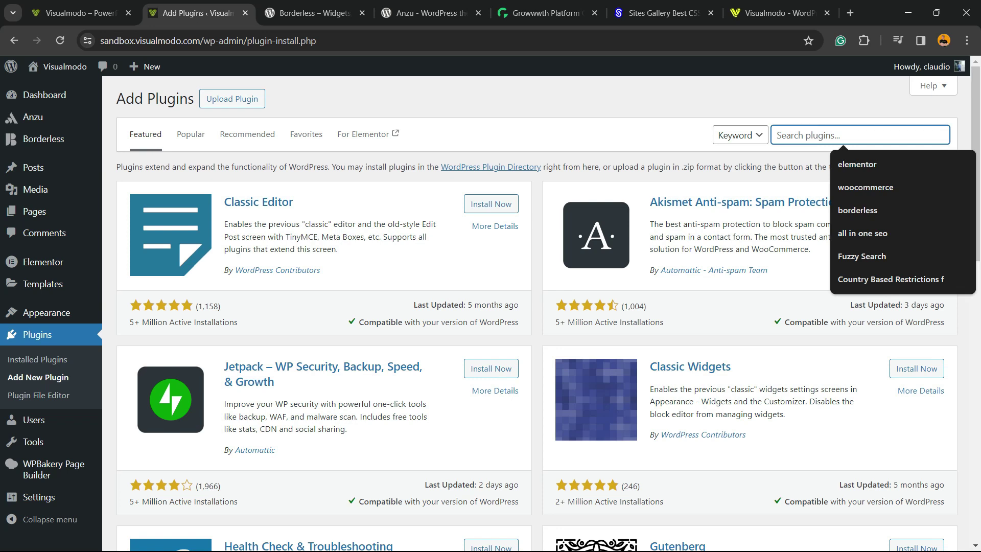
{"action": "type", "text": "elementor"}
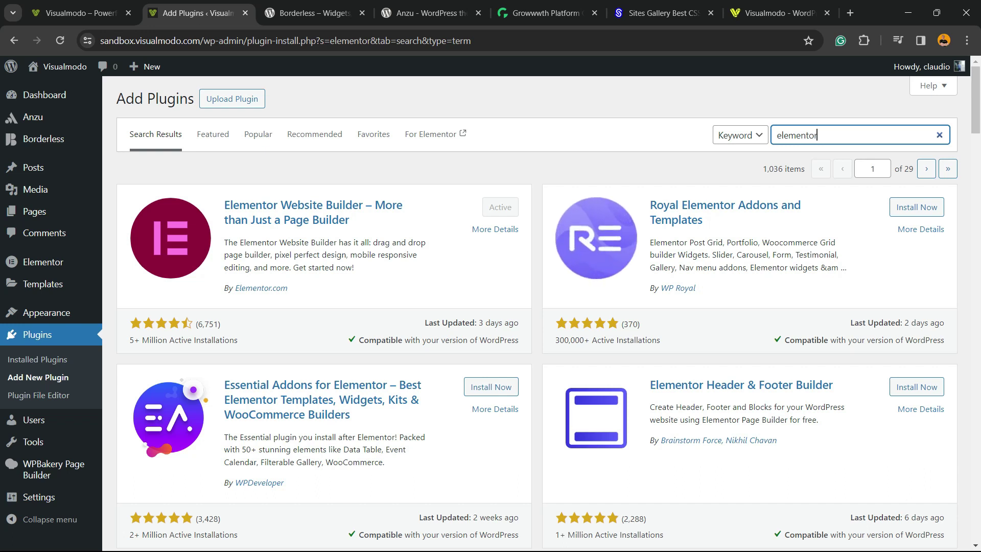
- Review the Elementor Website Builder plugin's description and its number of active installations
{"action": "triple_click", "coordinate": [156, 339]}
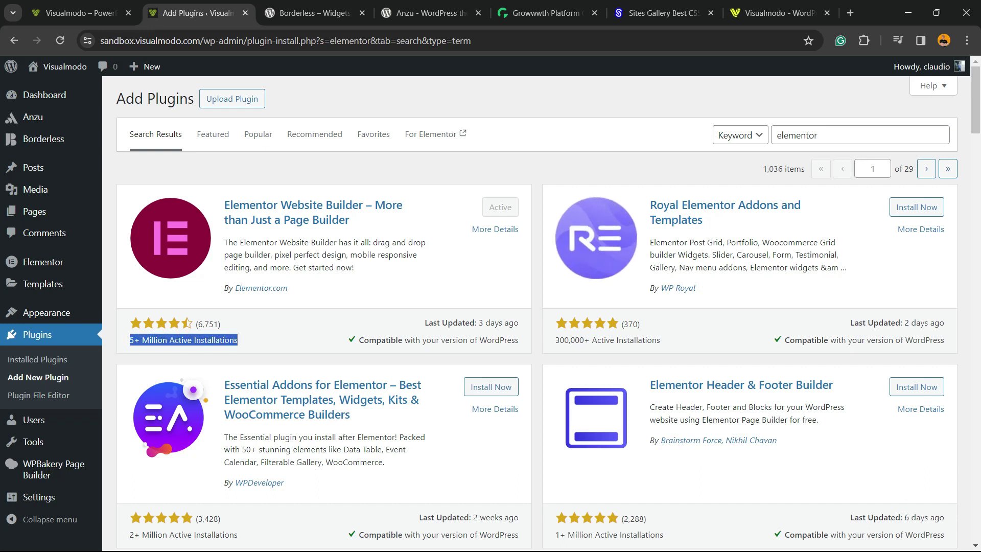
{"action": "left_click_drag", "start_coordinate": [225, 204], "coordinate": [288, 291]}
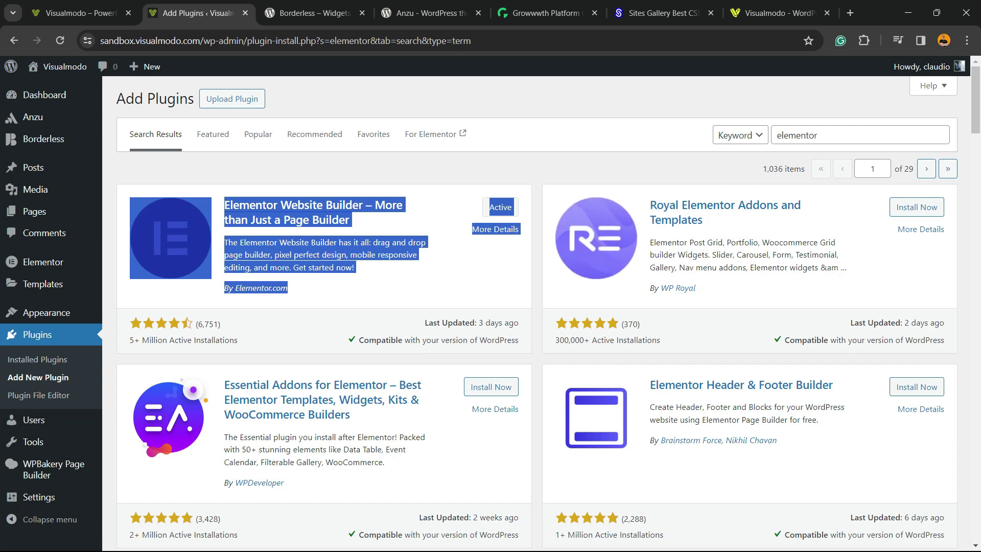
{"action": "left_click", "coordinate": [368, 294]}
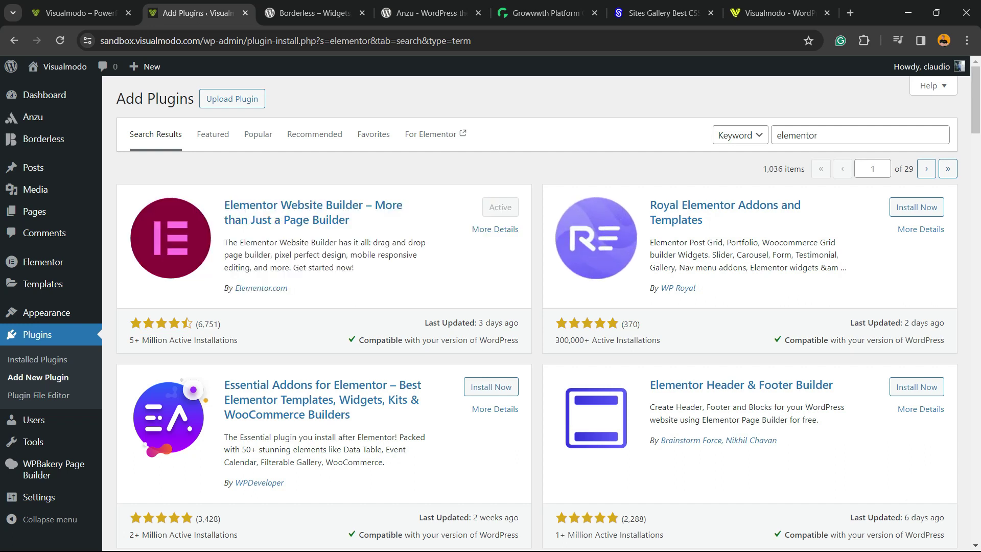
{"action": "left_click", "coordinate": [312, 13]}
{"action": "left_click", "coordinate": [197, 13]}
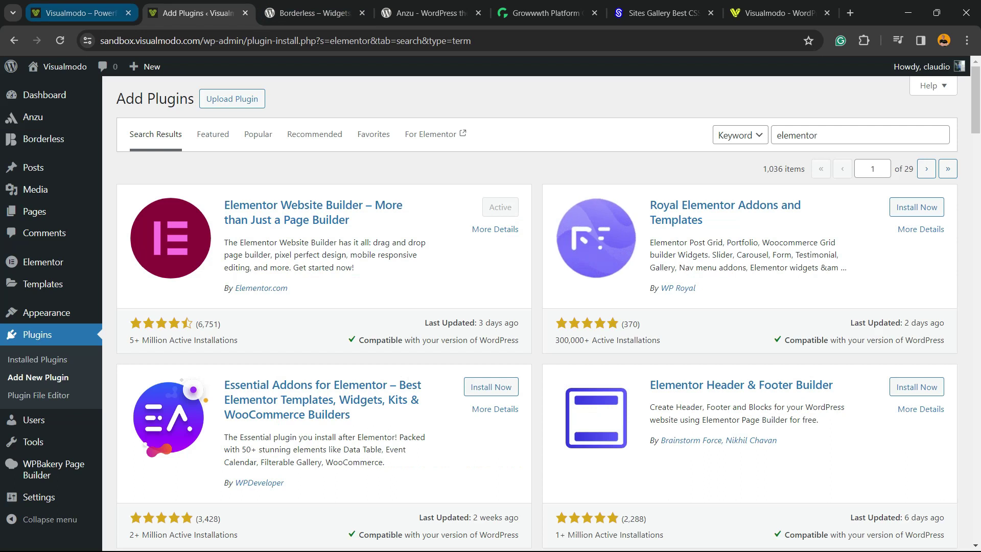
- Return to the Plant Store home page and open it for editing with Elementor
{"action": "left_click", "coordinate": [81, 13]}
{"action": "left_click", "coordinate": [354, 69]}
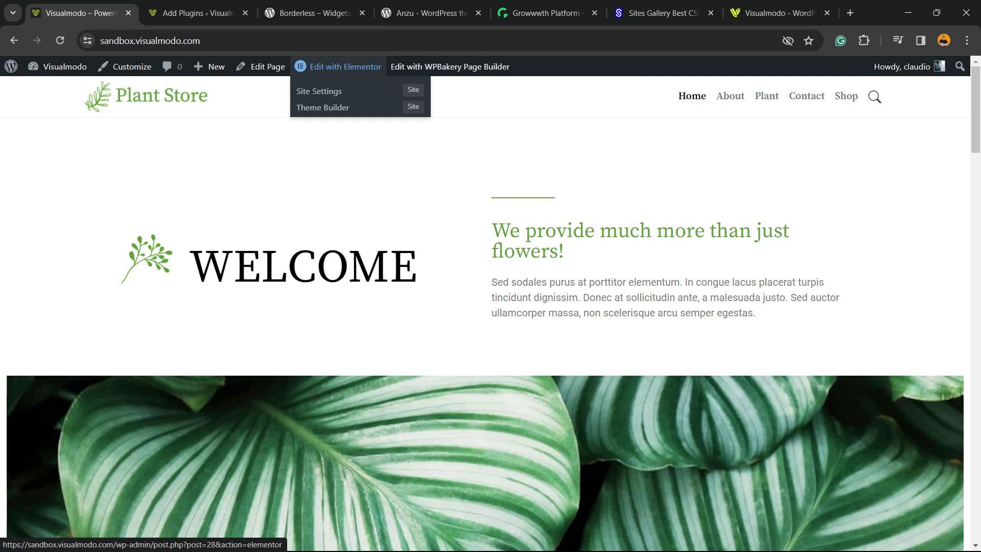
{"action": "left_click", "coordinate": [338, 66]}
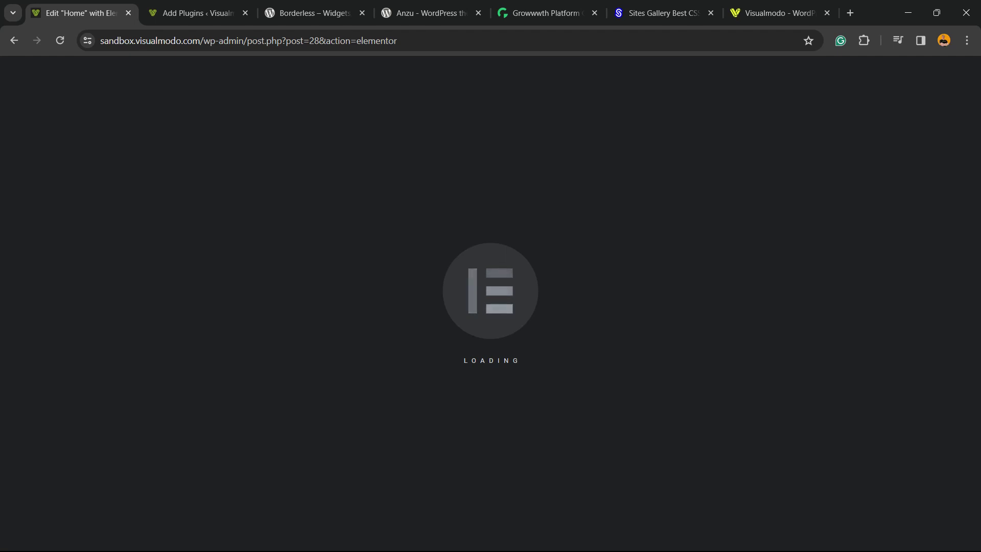
- Select the whole section containing the heading "You bring the thought. We are going to bring the flowers!" for editing
{"action": "scroll", "coordinate": [440, 250], "scroll_direction": "down", "scroll_amount": 10}
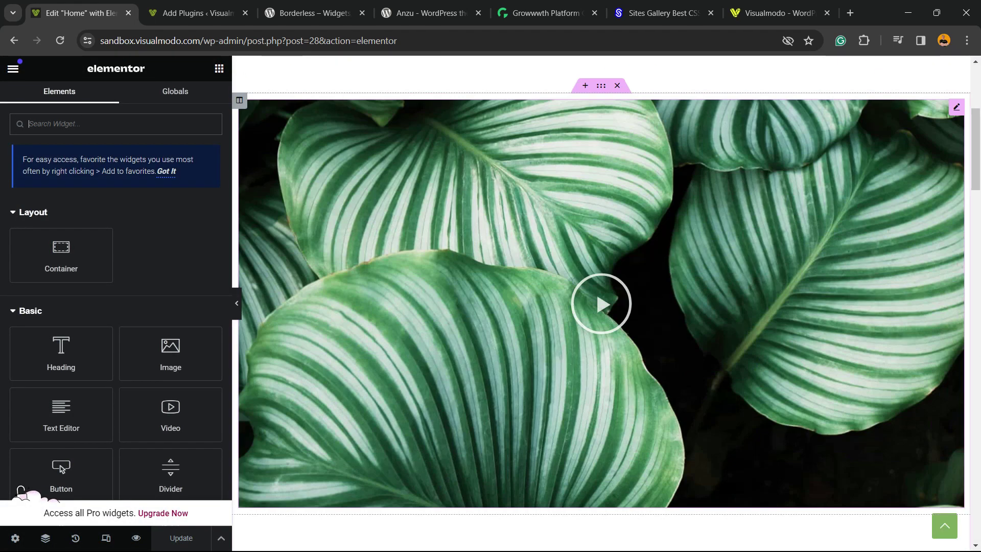
{"action": "scroll", "coordinate": [601, 327], "scroll_direction": "down", "scroll_amount": 10}
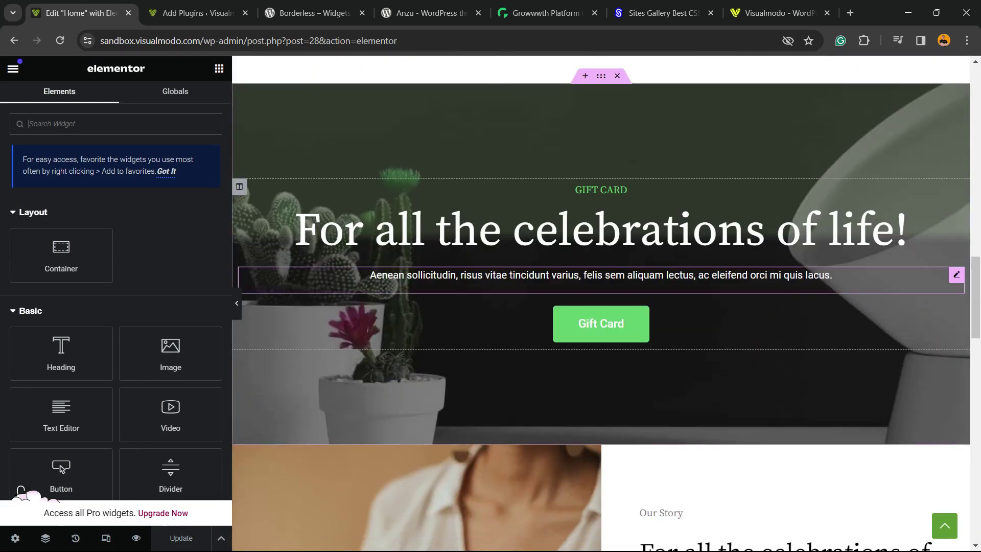
{"action": "scroll", "coordinate": [600, 327], "scroll_direction": "down", "scroll_amount": 8}
{"action": "scroll", "coordinate": [601, 327], "scroll_direction": "up", "scroll_amount": 2}
{"action": "scroll", "coordinate": [601, 327], "scroll_direction": "down", "scroll_amount": 9}
{"action": "left_click", "coordinate": [601, 149]}
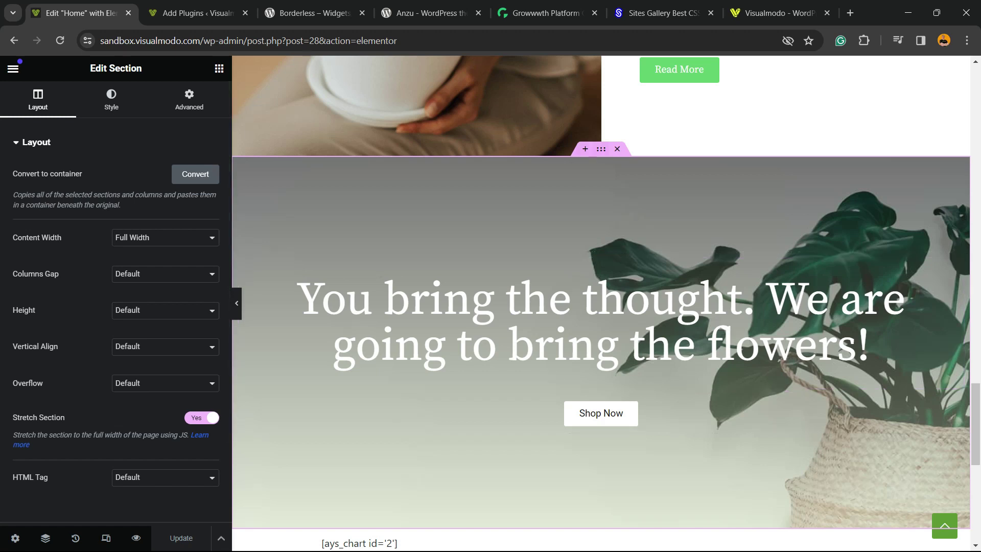
{"action": "left_click", "coordinate": [601, 150]}
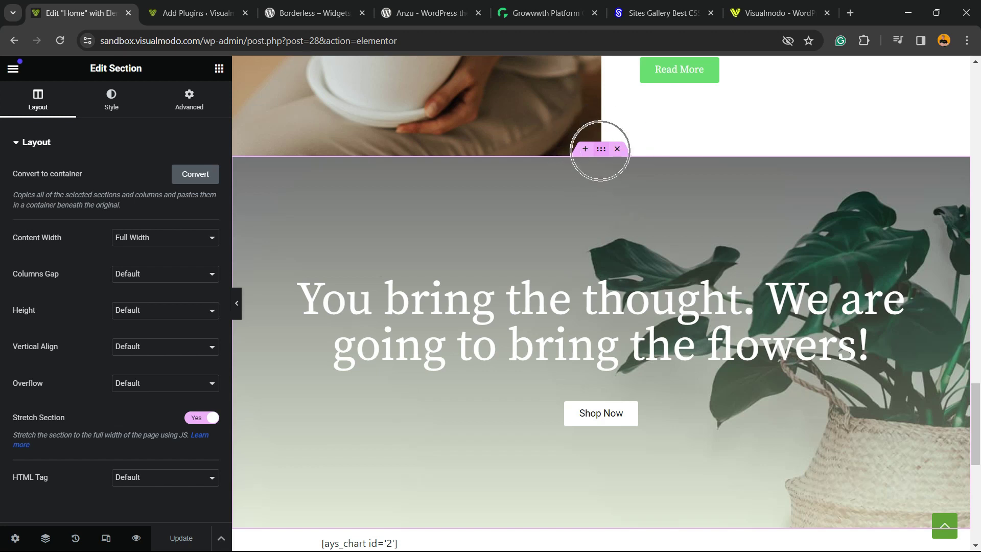
{"action": "left_click", "coordinate": [956, 265]}
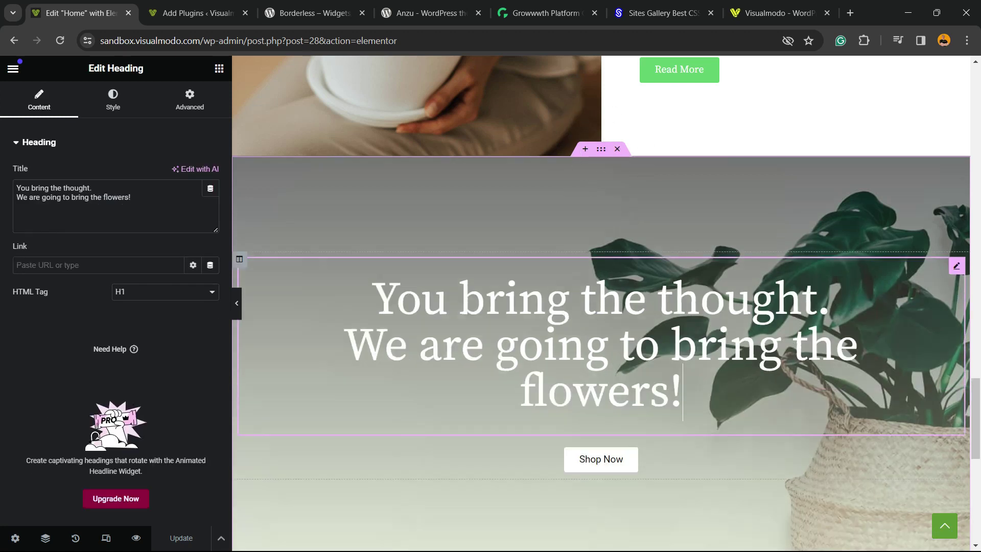
{"action": "left_click", "coordinate": [601, 149]}
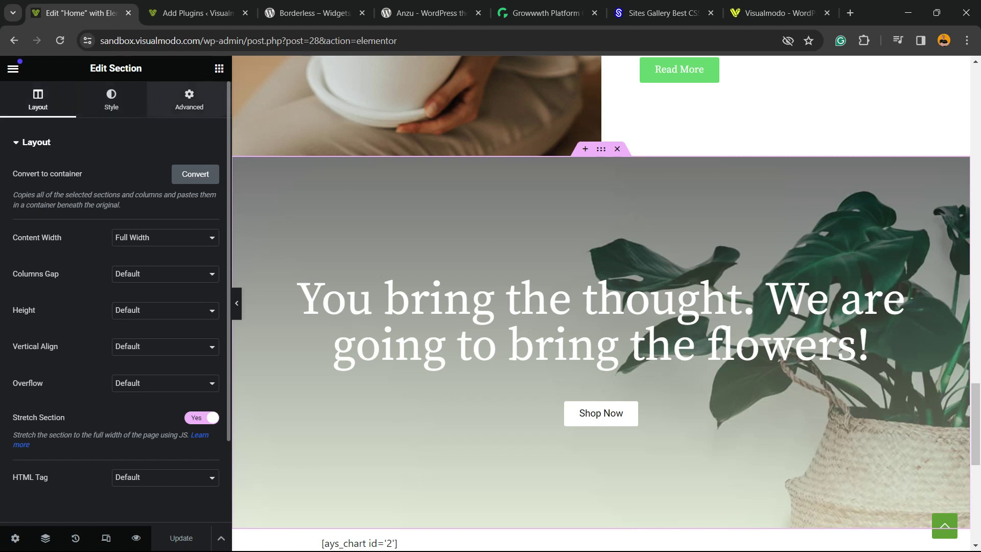
- Open the section's advanced Responsive settings and highlight the note on when responsive visibility takes effect
{"action": "left_click", "coordinate": [189, 100]}
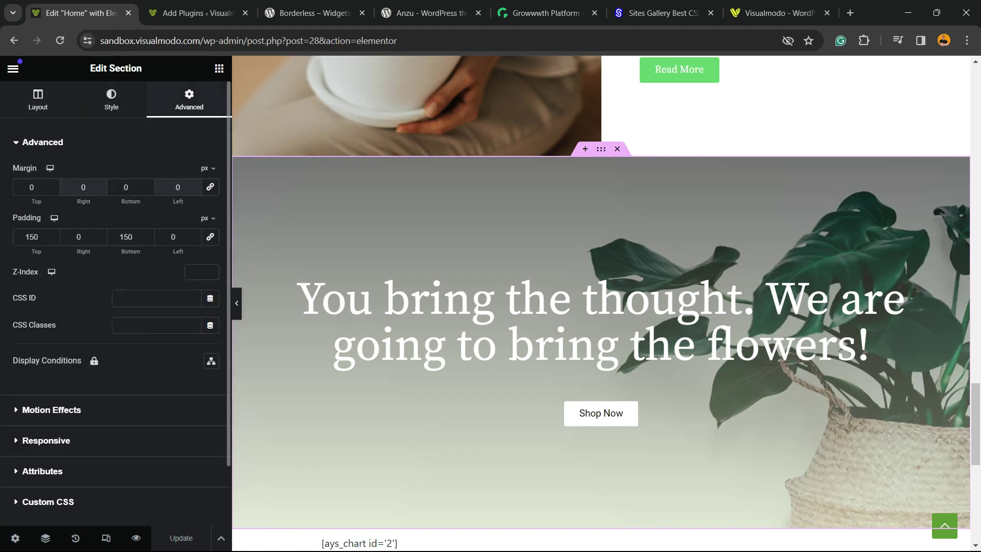
{"action": "scroll", "coordinate": [153, 229], "scroll_direction": "down", "scroll_amount": 2}
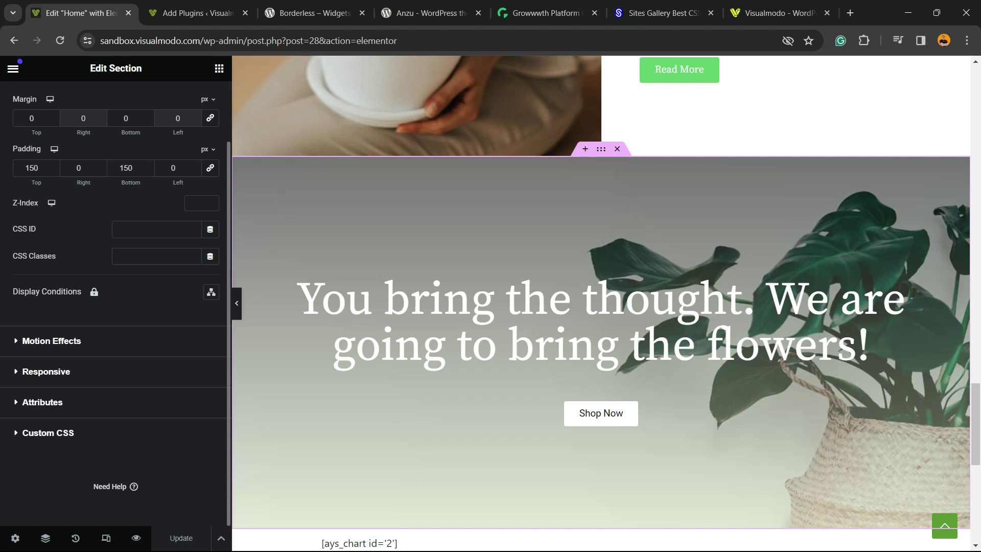
{"action": "left_click", "coordinate": [46, 371]}
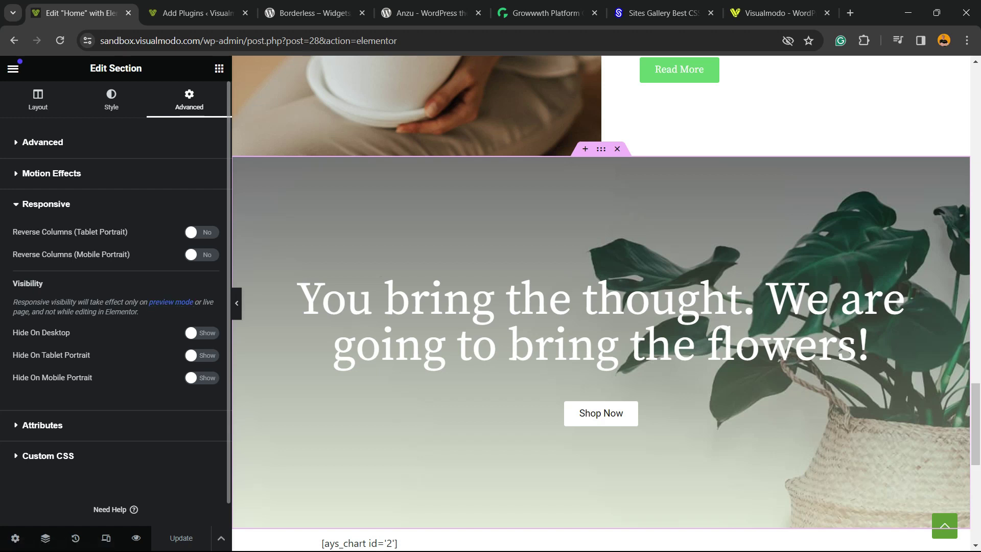
{"action": "triple_click", "coordinate": [39, 312]}
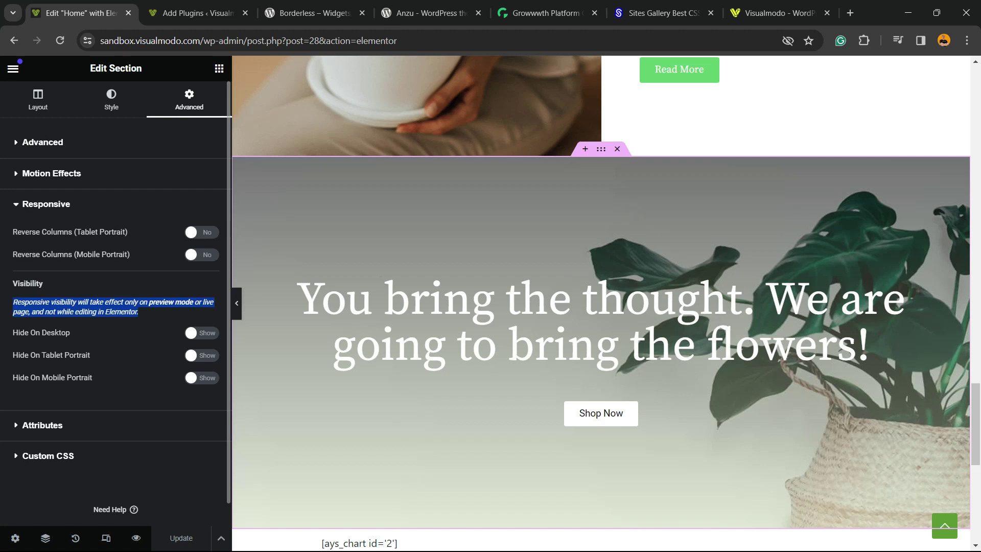
- Hide the flowers section on mobile portrait and update the home page
{"action": "left_click", "coordinate": [38, 311]}
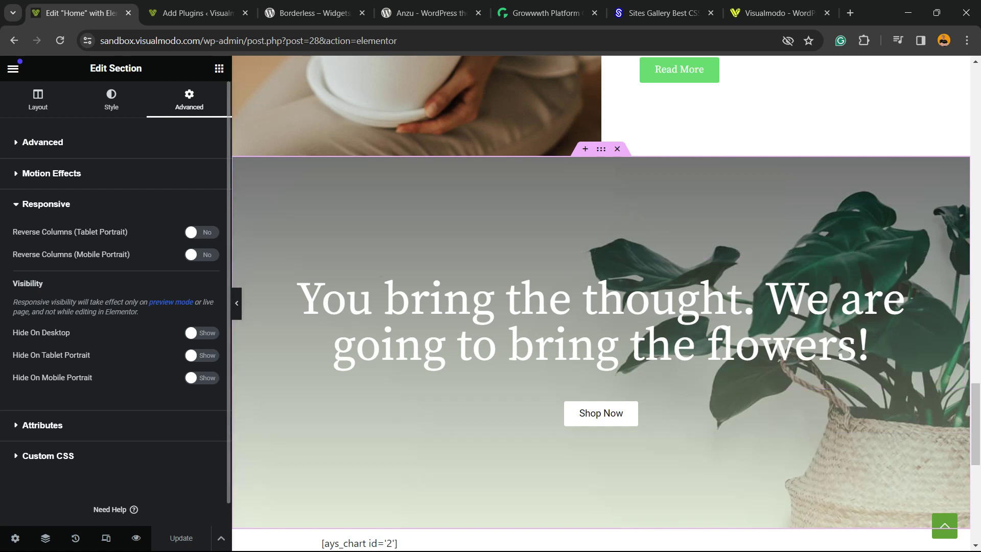
{"action": "left_click", "coordinate": [202, 377]}
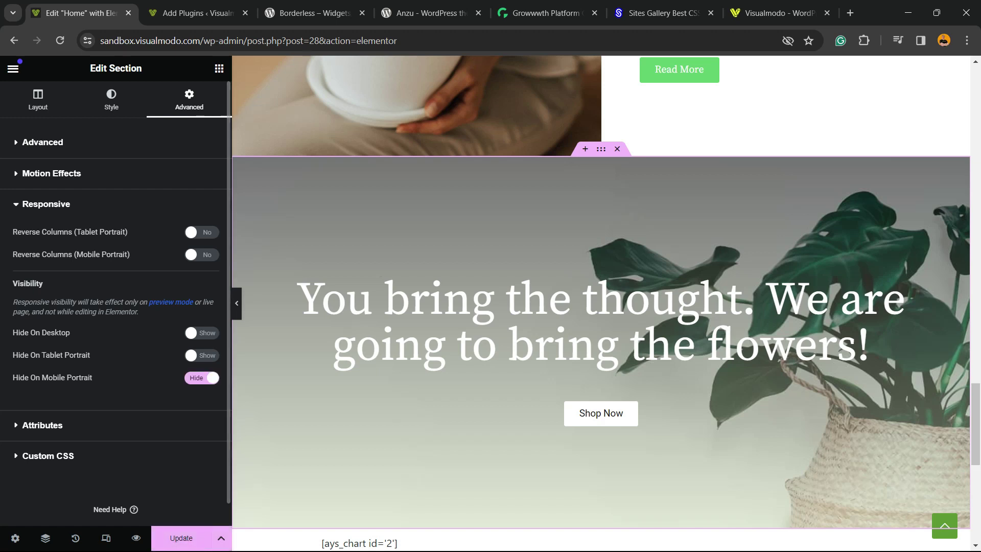
{"action": "left_click", "coordinate": [181, 537]}
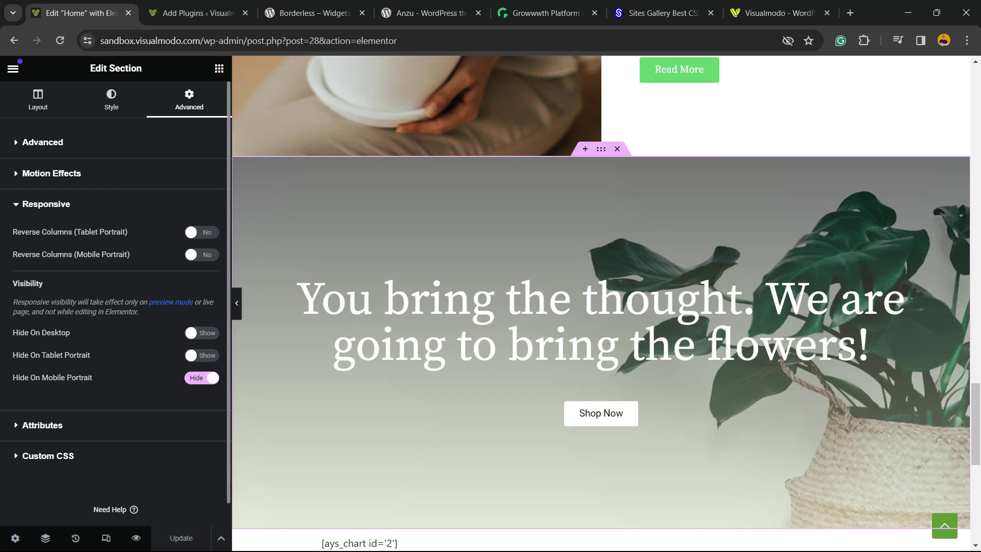
- Set the section to show on mobile portrait again and try out the desktop hiding option
{"action": "left_click", "coordinate": [202, 378]}
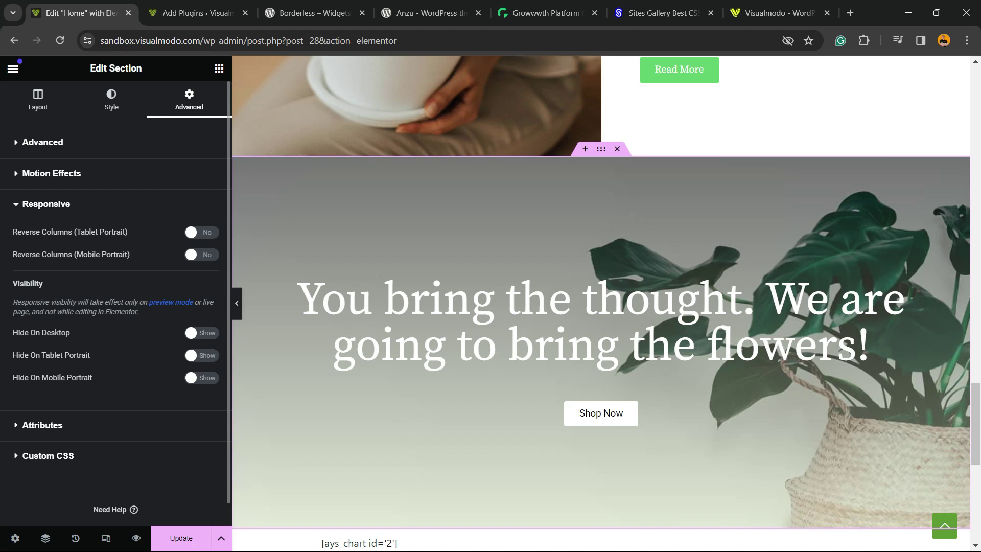
{"action": "left_click", "coordinate": [202, 332]}
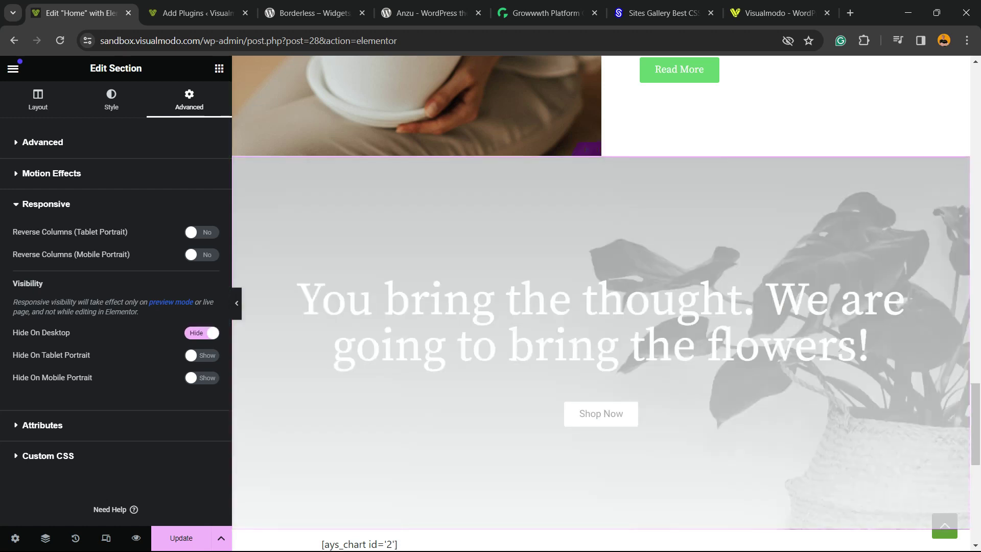
{"action": "left_click", "coordinate": [202, 332]}
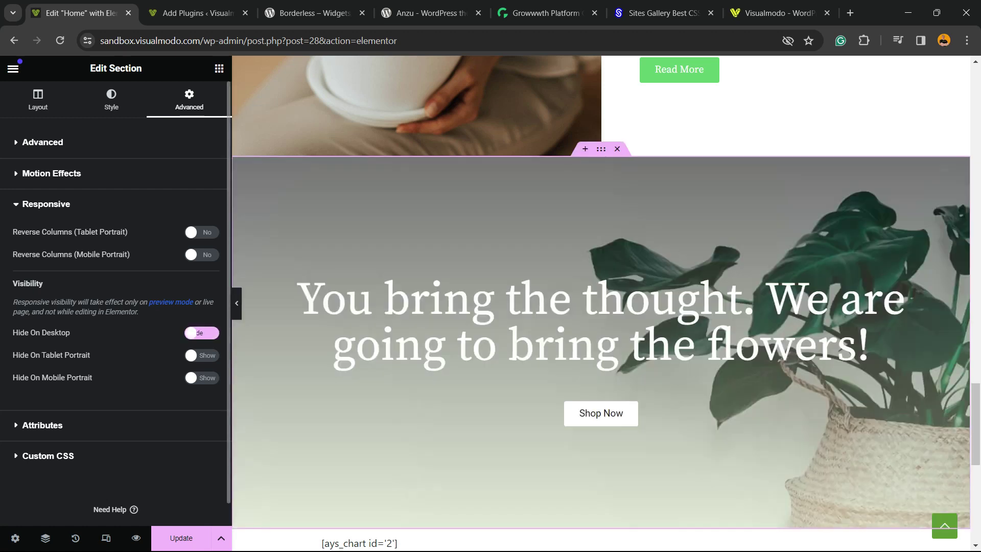
{"action": "left_click", "coordinate": [202, 332]}
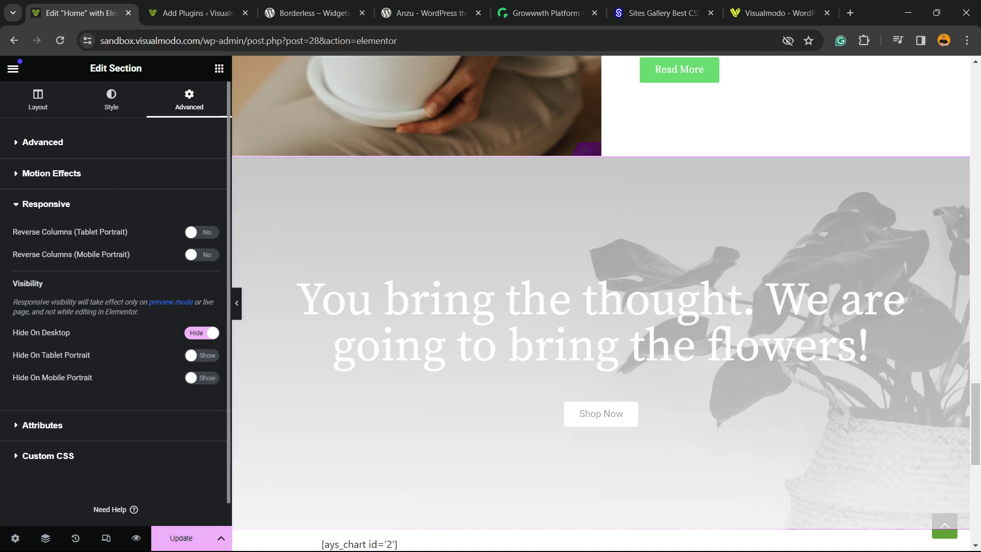
{"action": "left_click", "coordinate": [202, 332]}
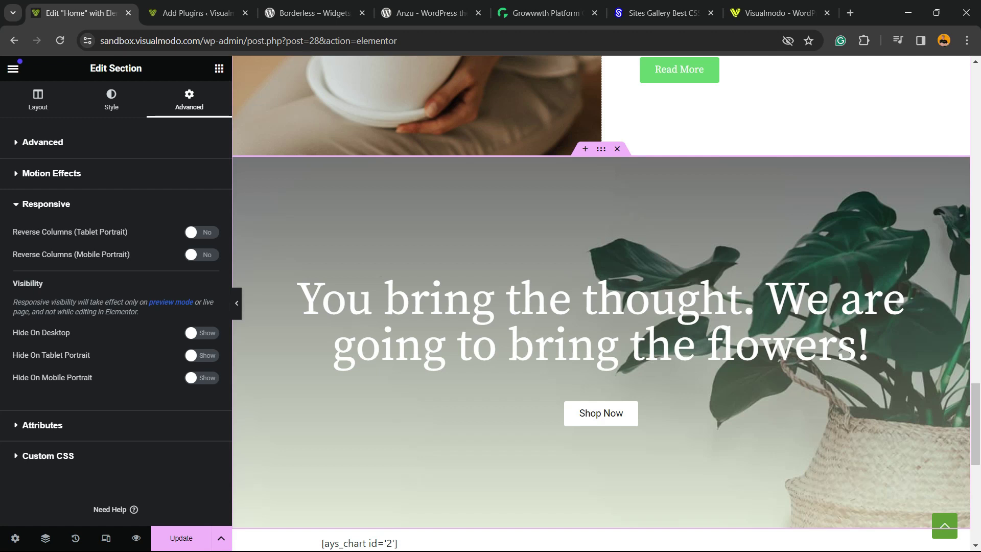
- Visit the WordPress.org pages of the Borderless plugin and the Anzu theme, and highlight both titles
{"action": "left_click", "coordinate": [194, 13]}
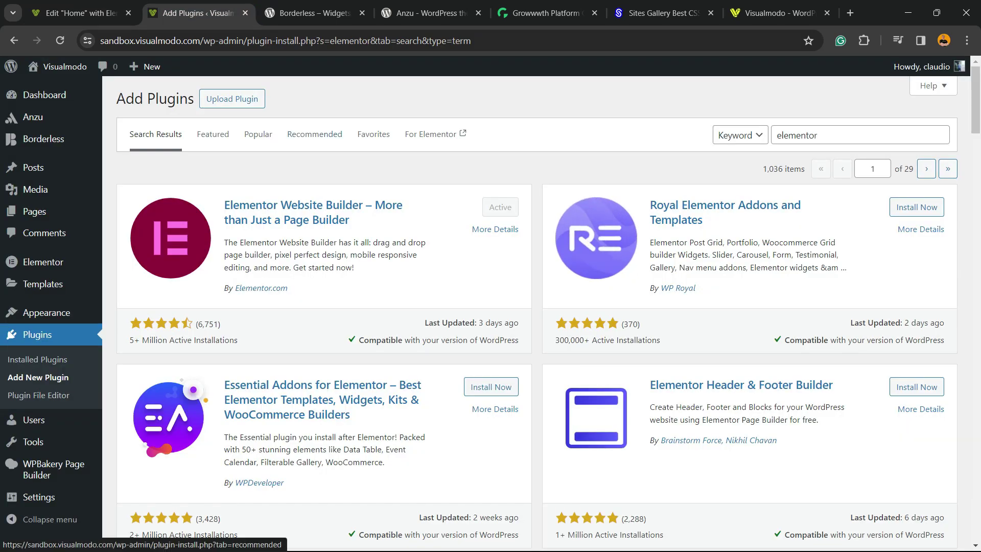
{"action": "left_click", "coordinate": [307, 13]}
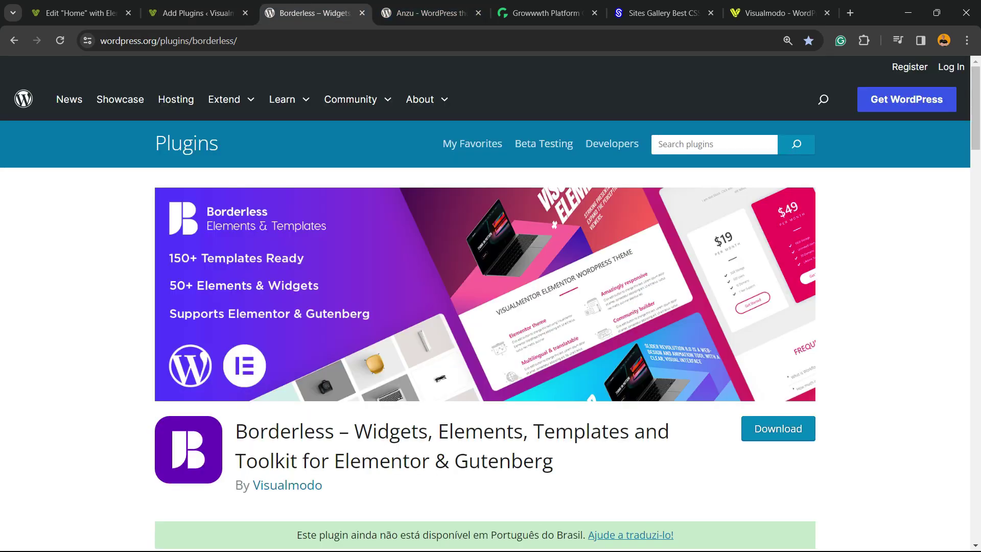
{"action": "left_click_drag", "start_coordinate": [235, 431], "coordinate": [553, 462]}
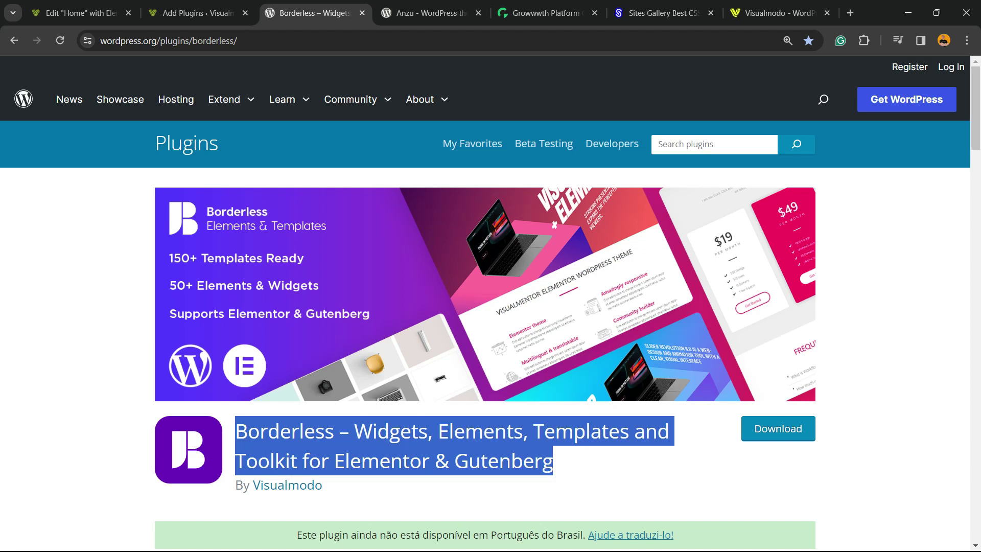
{"action": "left_click", "coordinate": [424, 13]}
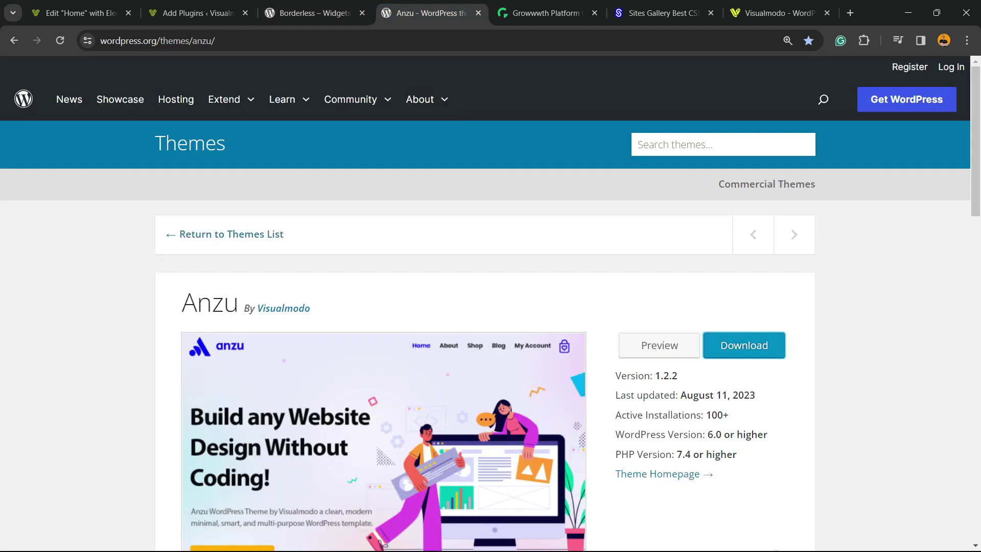
{"action": "left_click_drag", "start_coordinate": [183, 303], "coordinate": [312, 318]}
{"action": "left_click_drag", "start_coordinate": [182, 303], "coordinate": [239, 305]}
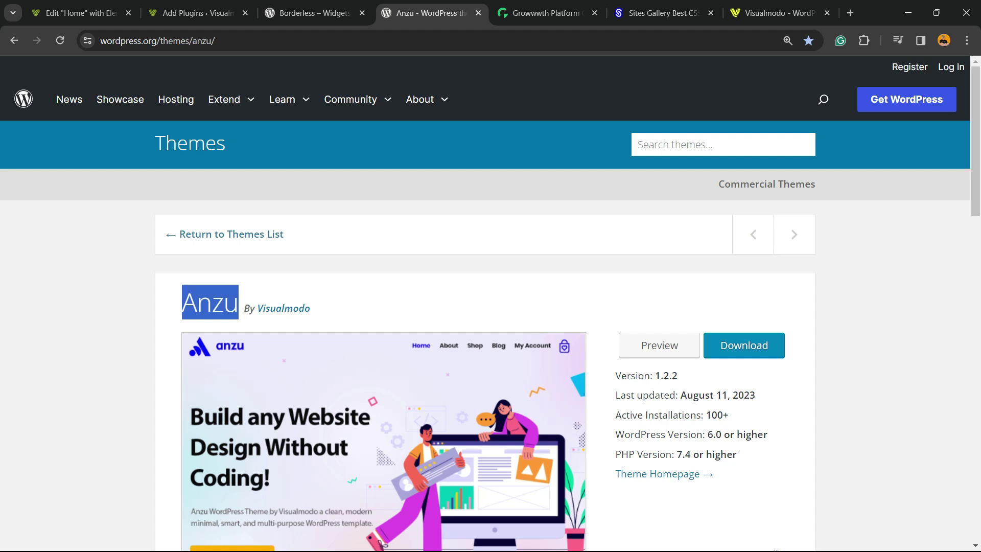
- Switch to the Growwwth site and look over its website listings with publishing and copywriting prices
{"action": "left_click", "coordinate": [547, 13]}
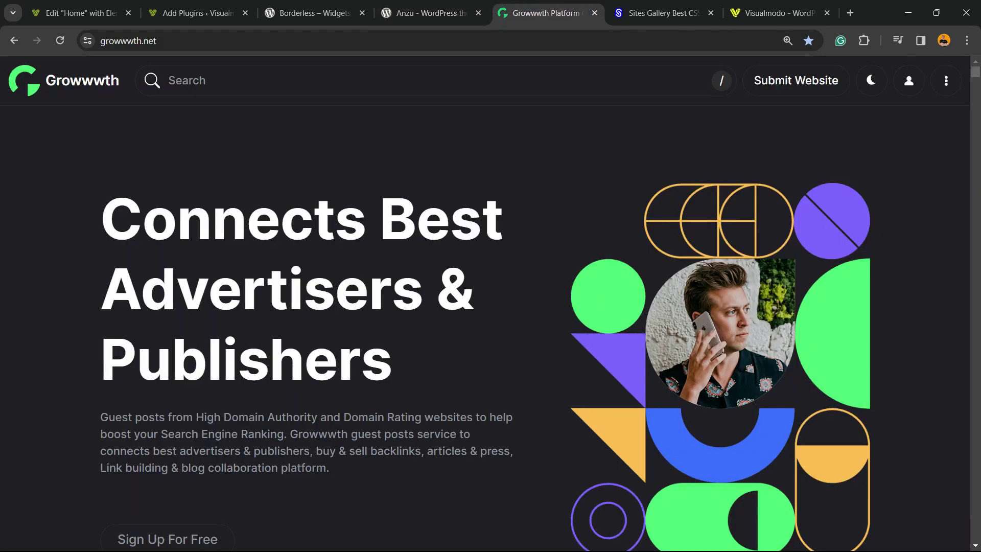
{"action": "triple_click", "coordinate": [158, 293]}
{"action": "scroll", "coordinate": [486, 327], "scroll_direction": "down", "scroll_amount": 15}
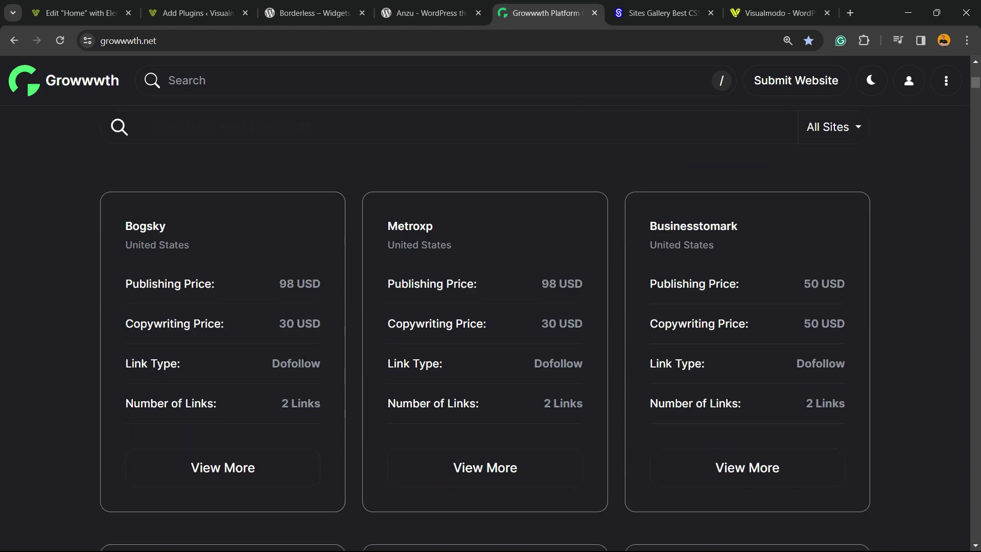
{"action": "scroll", "coordinate": [485, 327], "scroll_direction": "down", "scroll_amount": 3}
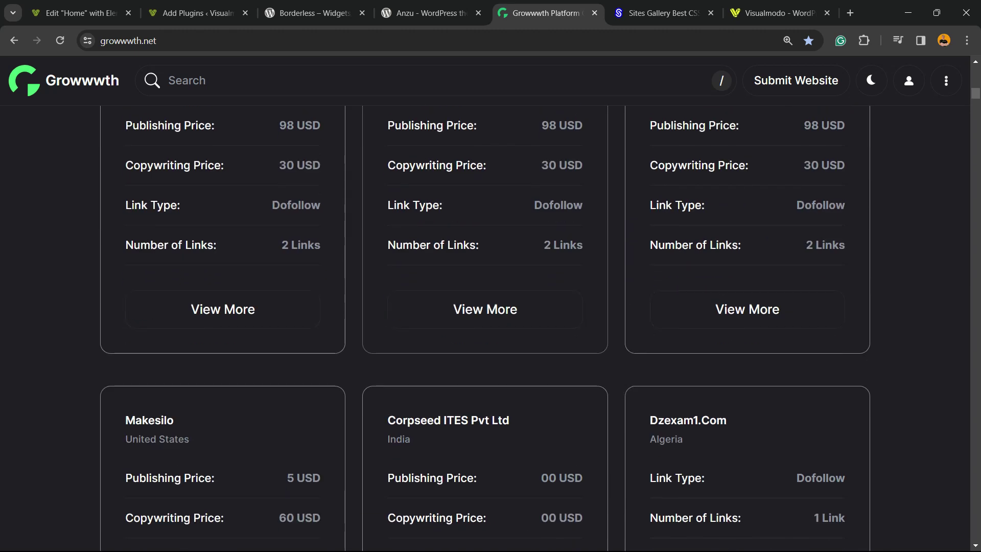
- Switch to Sites Gallery and browse its Site of the Day and the gallery of showcased website designs
{"action": "left_click", "coordinate": [663, 13]}
{"action": "scroll", "coordinate": [511, 340], "scroll_direction": "down", "scroll_amount": 7}
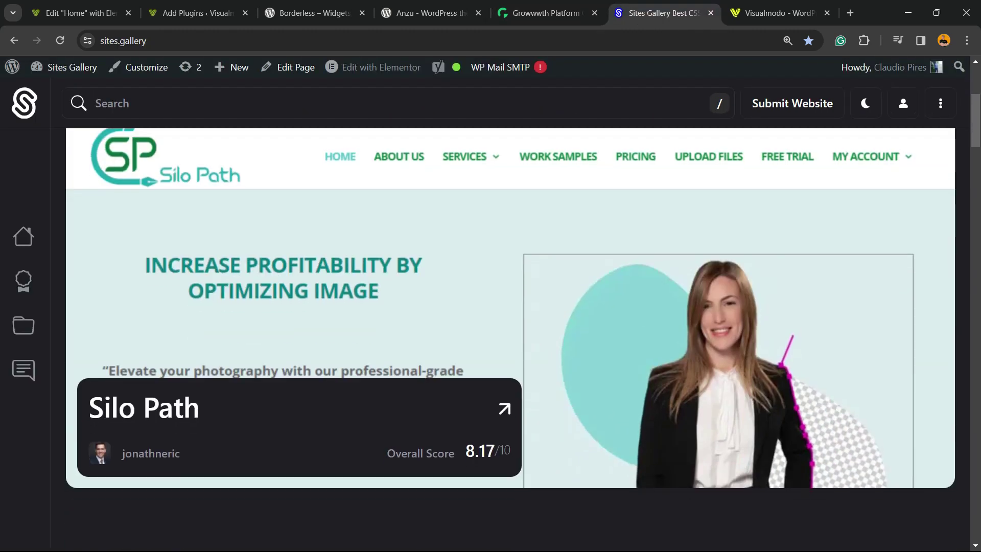
{"action": "scroll", "coordinate": [511, 340], "scroll_direction": "down", "scroll_amount": 7}
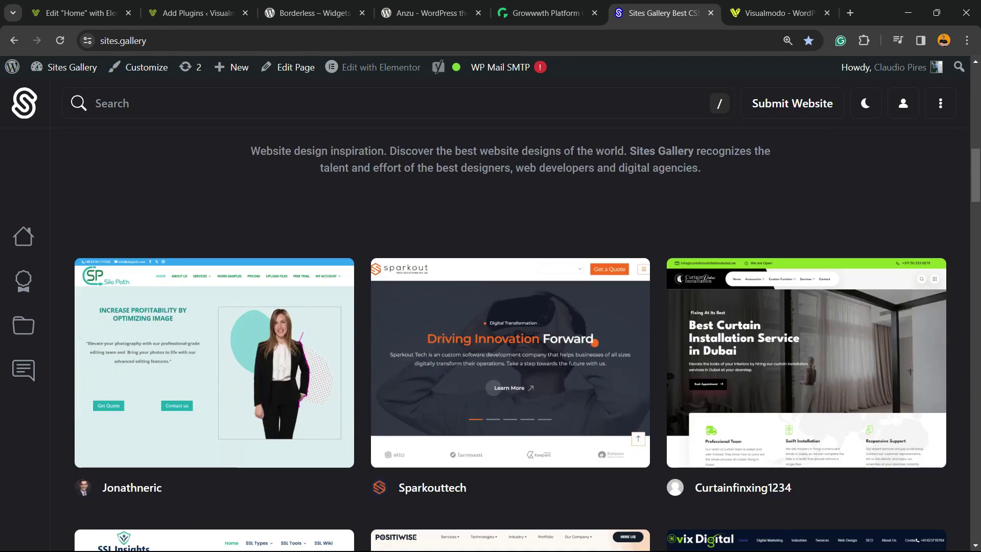
{"action": "scroll", "coordinate": [511, 340], "scroll_direction": "down", "scroll_amount": 2}
{"action": "scroll", "coordinate": [511, 339], "scroll_direction": "down", "scroll_amount": 3}
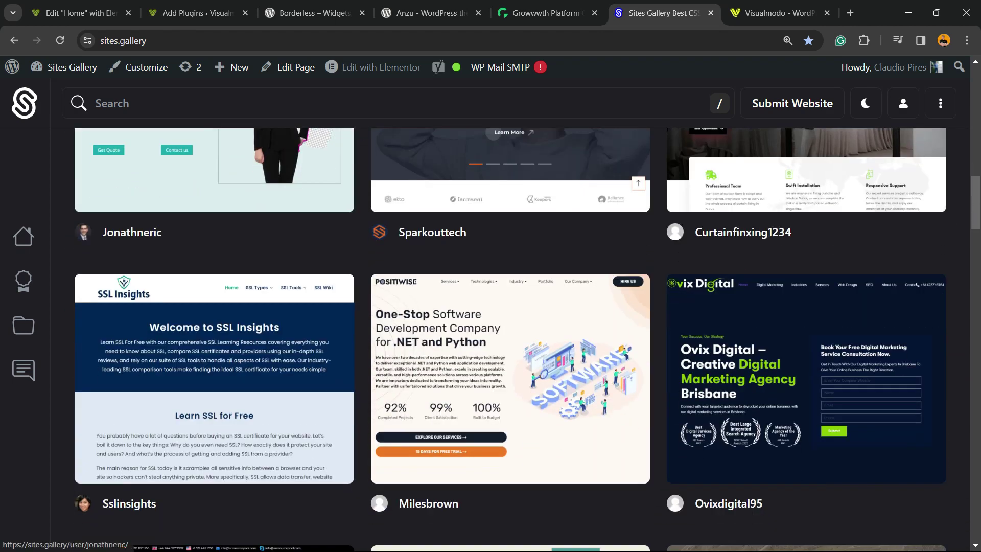
{"action": "scroll", "coordinate": [511, 340], "scroll_direction": "down", "scroll_amount": 20}
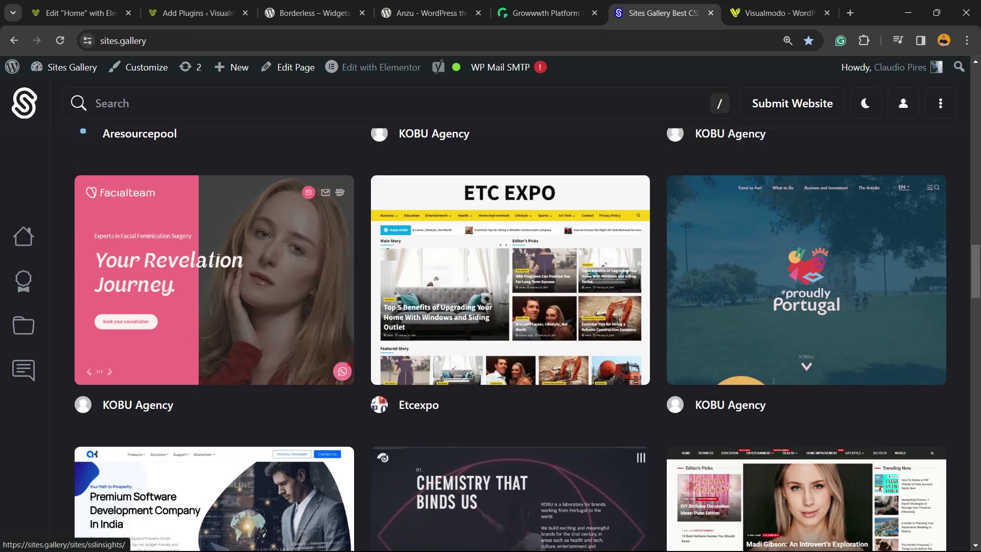
{"action": "scroll", "coordinate": [215, 230], "scroll_direction": "down", "scroll_amount": 18}
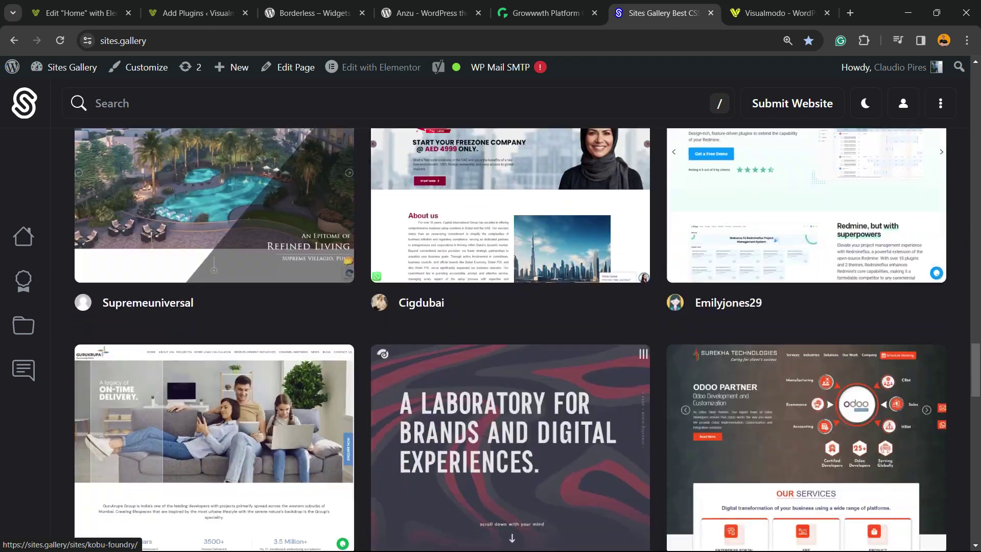
{"action": "scroll", "coordinate": [214, 230], "scroll_direction": "up", "scroll_amount": 19}
{"action": "scroll", "coordinate": [216, 276], "scroll_direction": "up", "scroll_amount": 20}
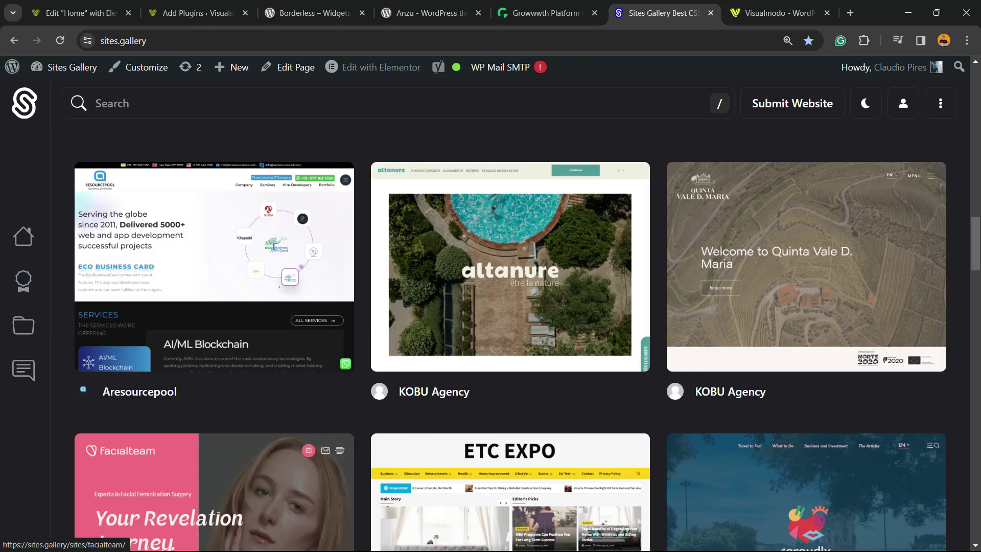
{"action": "scroll", "coordinate": [215, 460], "scroll_direction": "up", "scroll_amount": 10}
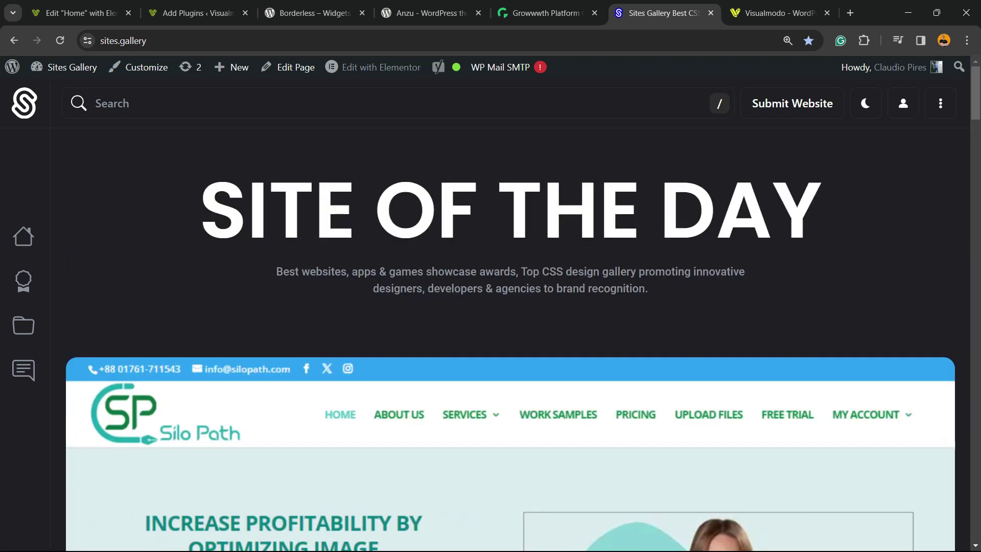
- Switch to the Visualmodo site, open its Templates Library and browse the starter templates
{"action": "left_click", "coordinate": [776, 13]}
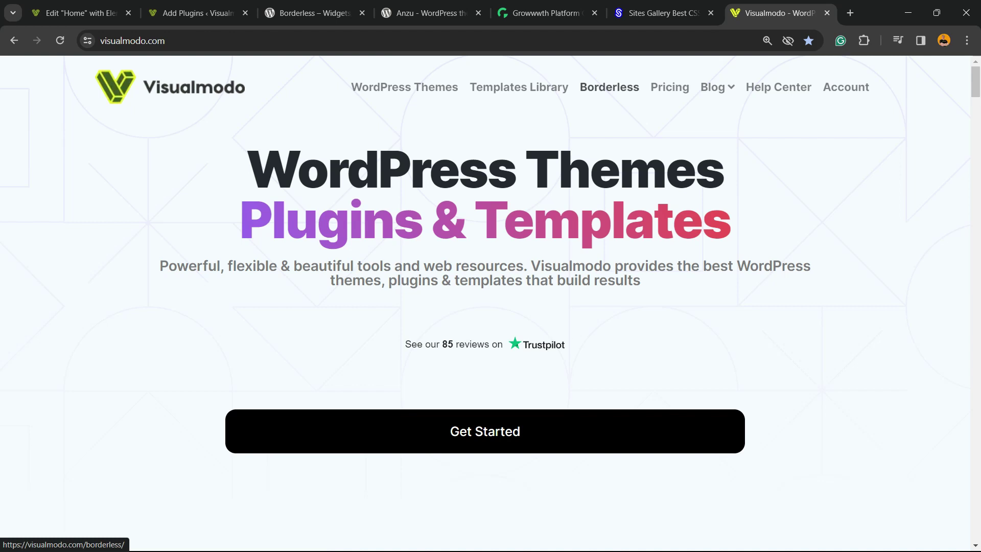
{"action": "left_click", "coordinate": [518, 87]}
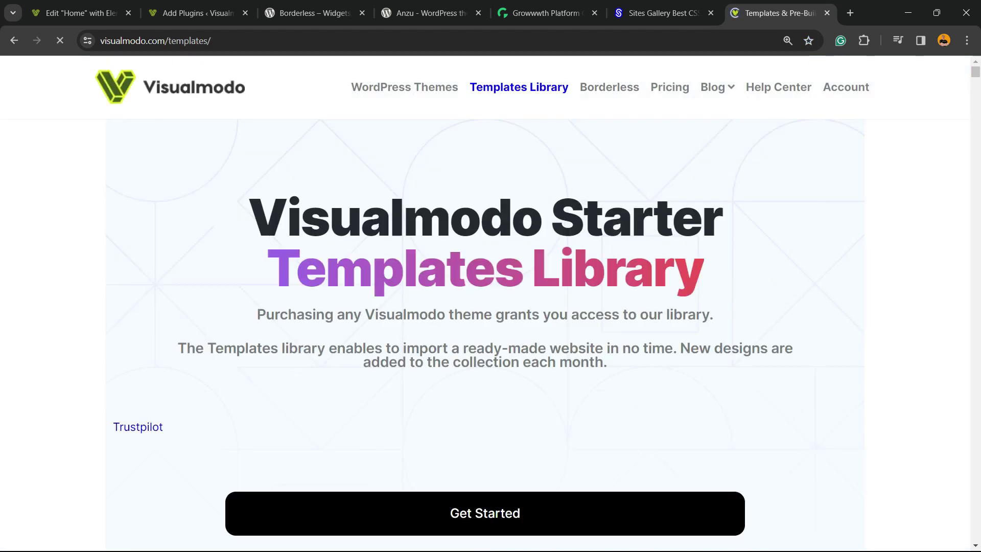
{"action": "scroll", "coordinate": [486, 306], "scroll_direction": "down", "scroll_amount": 5}
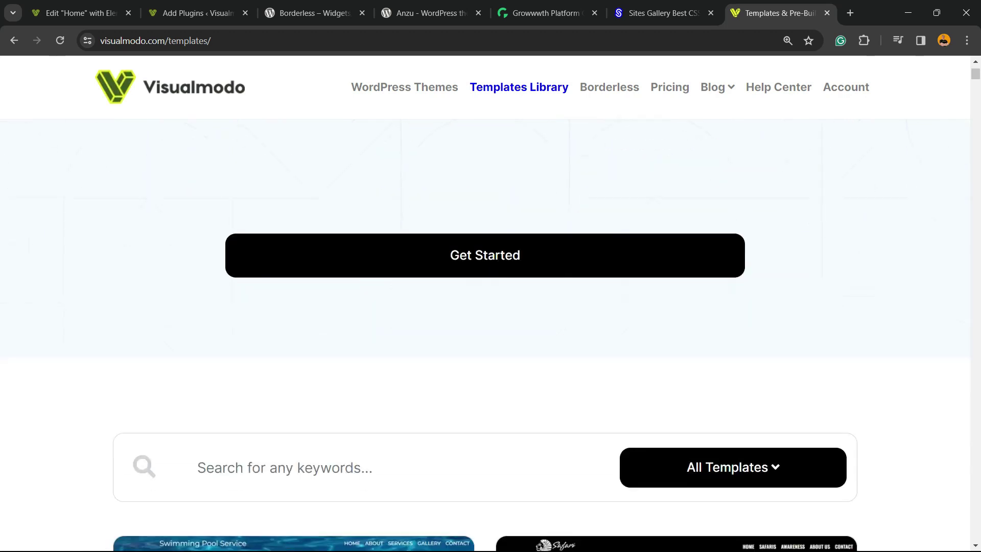
{"action": "scroll", "coordinate": [485, 306], "scroll_direction": "down", "scroll_amount": 5}
{"action": "scroll", "coordinate": [486, 306], "scroll_direction": "down", "scroll_amount": 15}
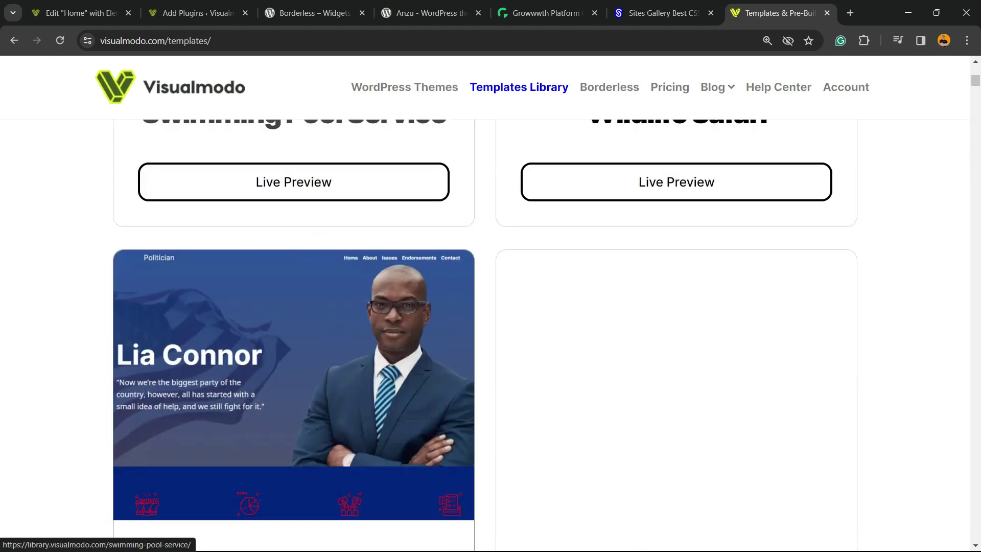
{"action": "scroll", "coordinate": [485, 306], "scroll_direction": "down", "scroll_amount": 18}
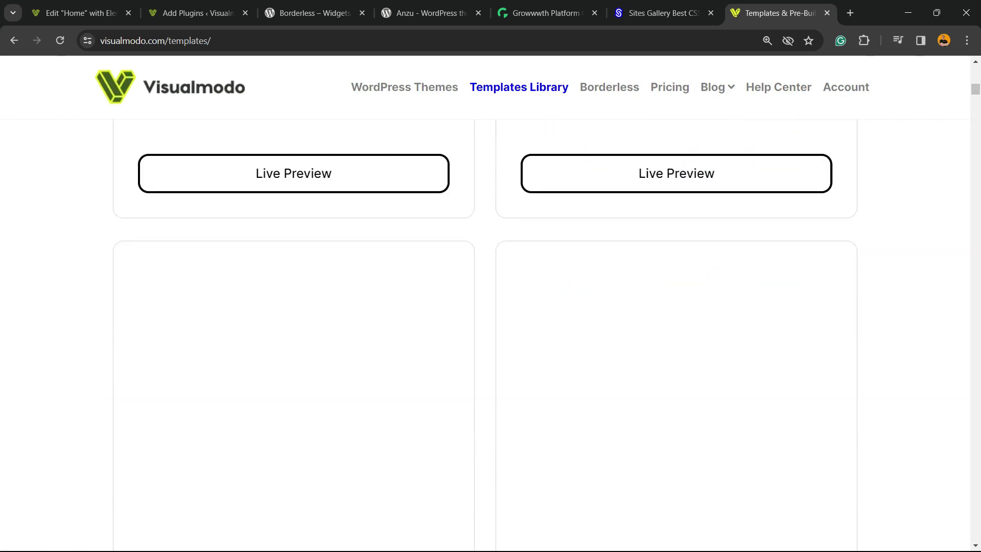
{"action": "scroll", "coordinate": [486, 307], "scroll_direction": "down", "scroll_amount": 20}
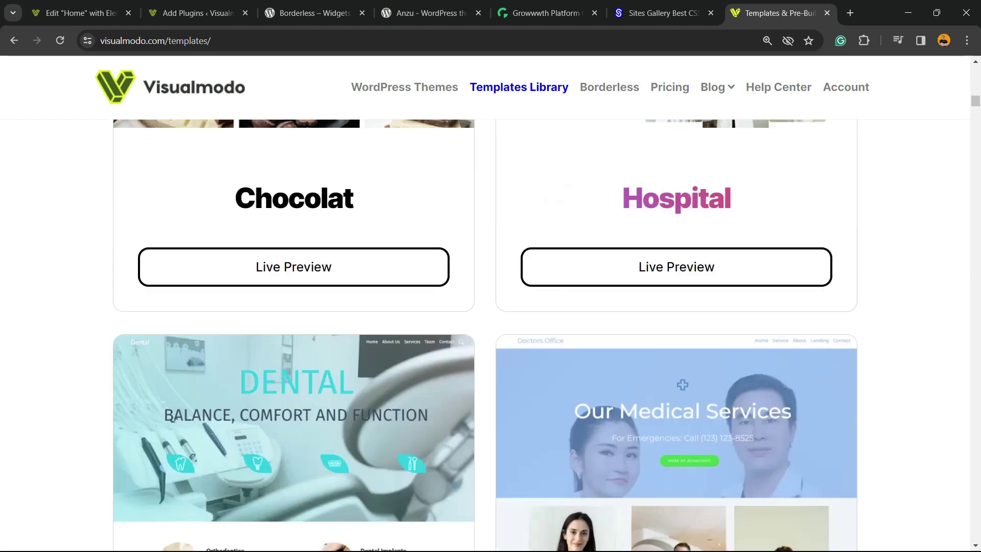
{"action": "scroll", "coordinate": [486, 306], "scroll_direction": "down", "scroll_amount": 20}
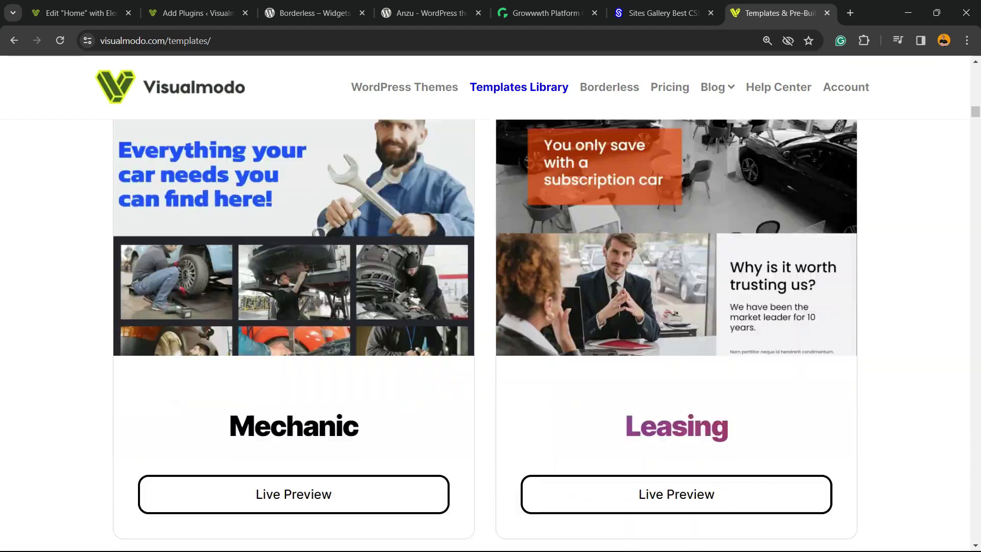
{"action": "scroll", "coordinate": [485, 306], "scroll_direction": "down", "scroll_amount": 20}
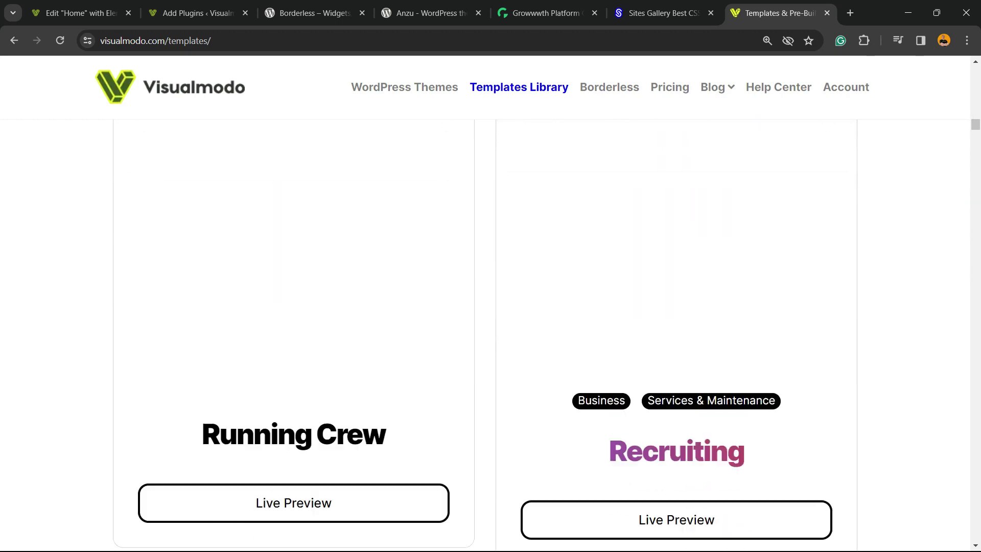
{"action": "scroll", "coordinate": [485, 306], "scroll_direction": "down", "scroll_amount": 5}
{"action": "scroll", "coordinate": [485, 306], "scroll_direction": "down", "scroll_amount": 6}
{"action": "scroll", "coordinate": [485, 306], "scroll_direction": "down", "scroll_amount": 3}
{"action": "scroll", "coordinate": [486, 307], "scroll_direction": "down", "scroll_amount": 5}
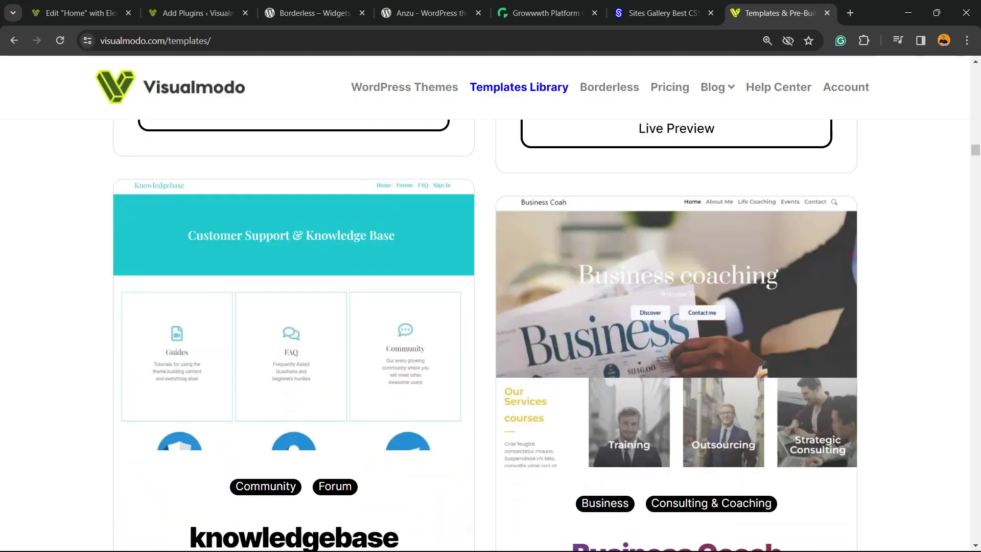